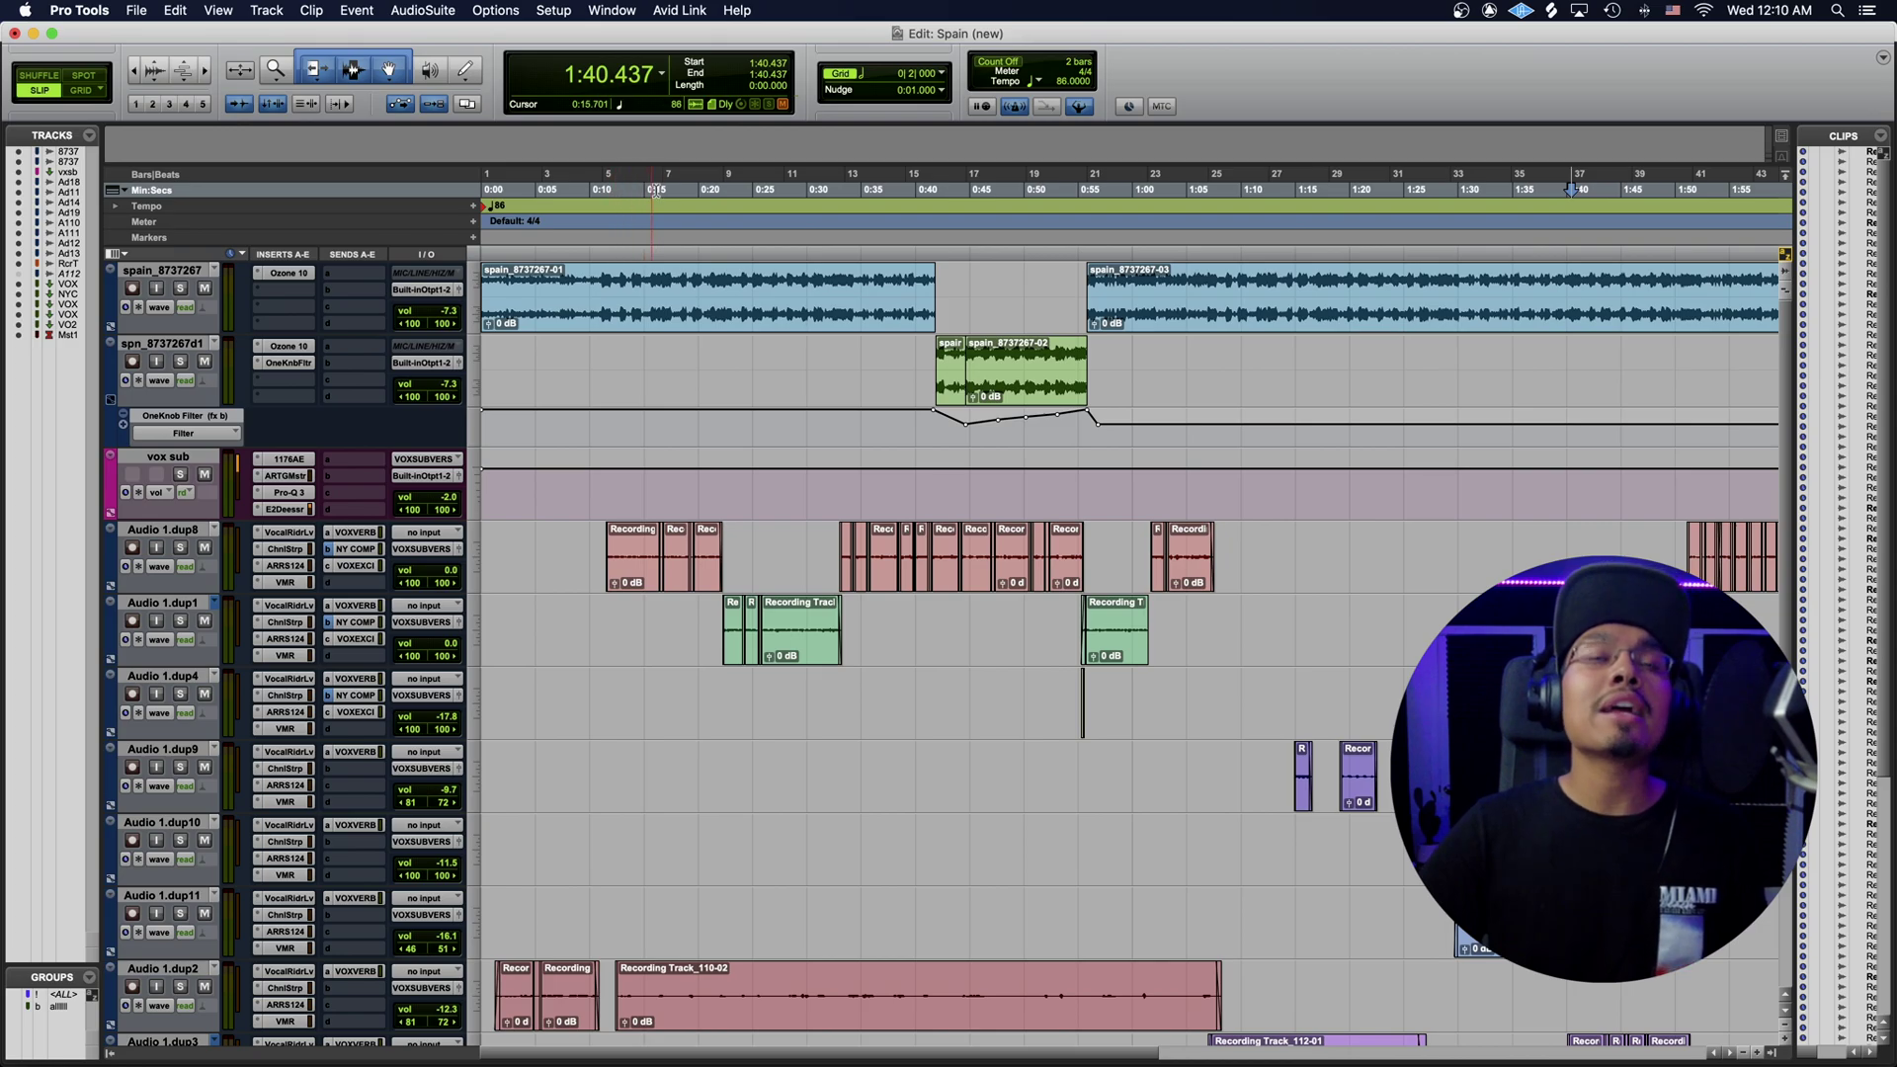
Play the song from around 0:32, stop it, and switch to the Mix window.
left_click(828, 194)
key("space")
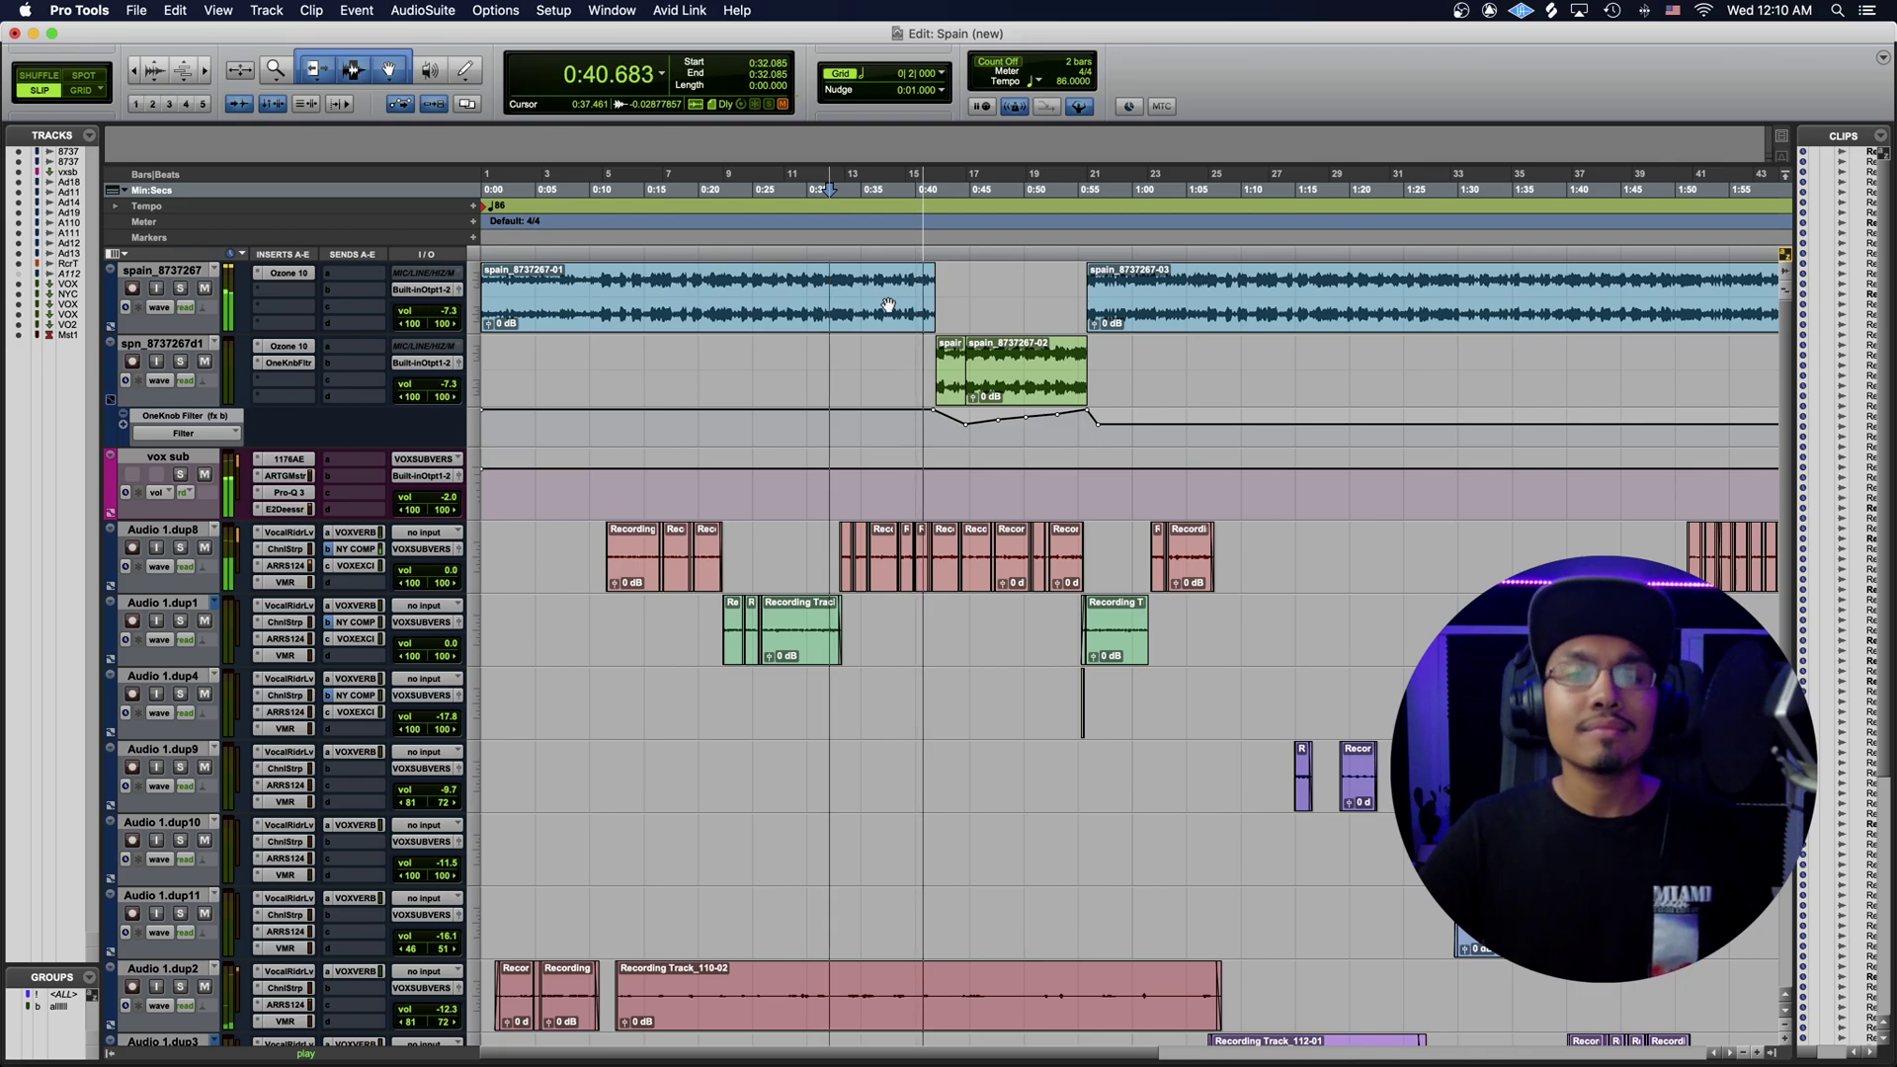
key("space")
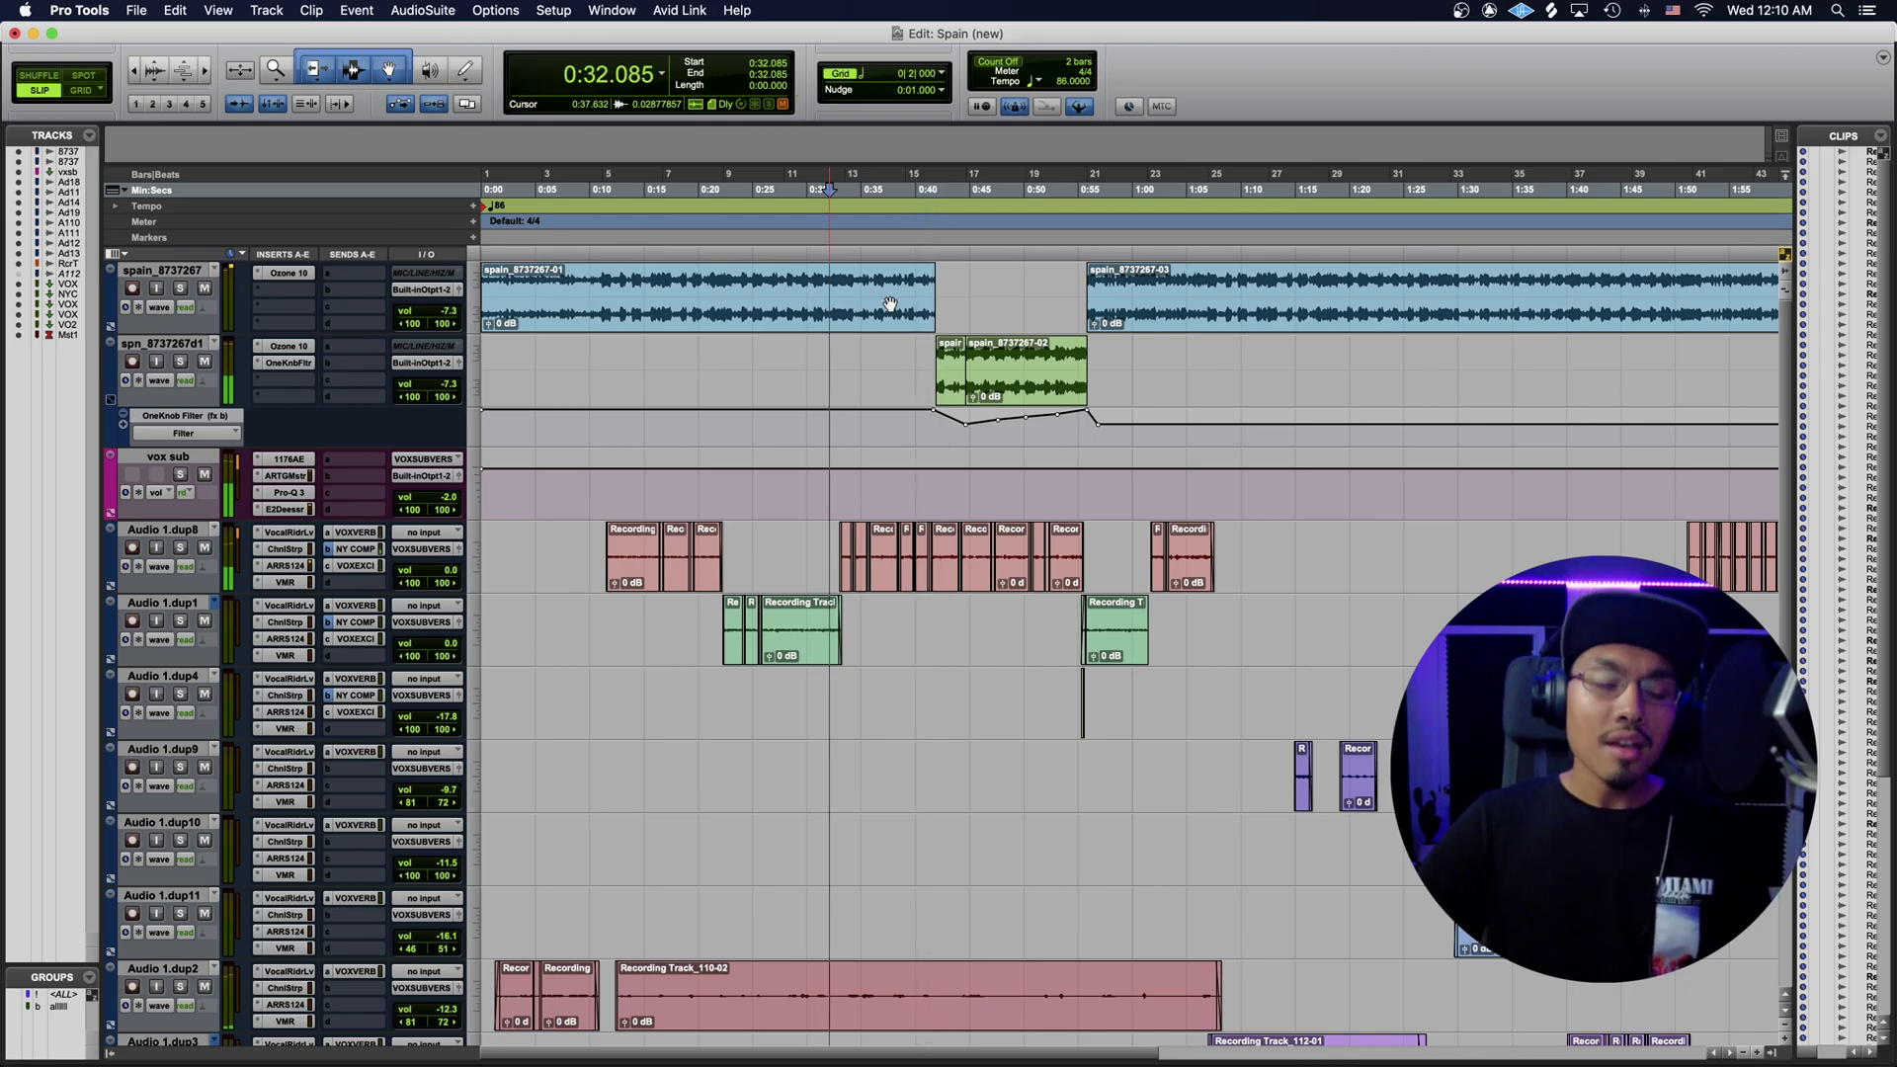
key("super+equal")
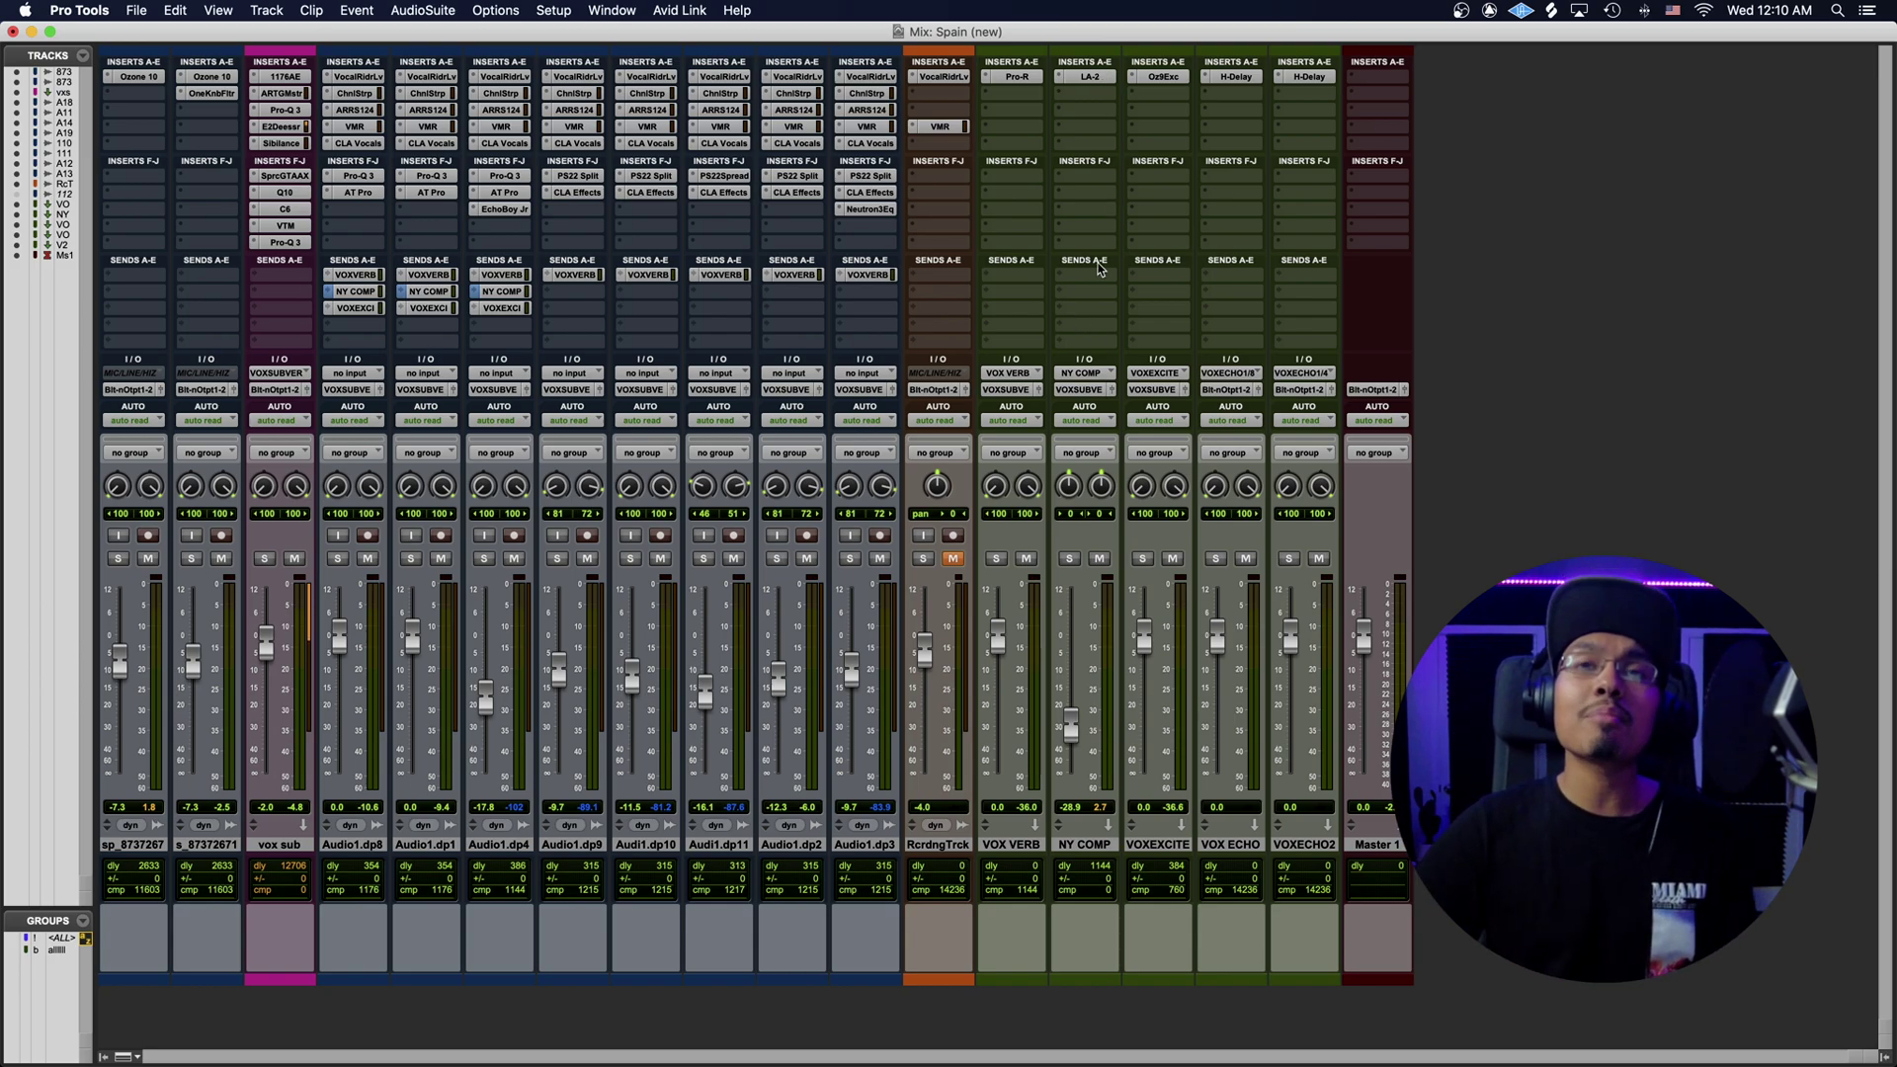
Create a new stereo Aux Input track placed right after the VOX VERB return.
left_click(1010, 845)
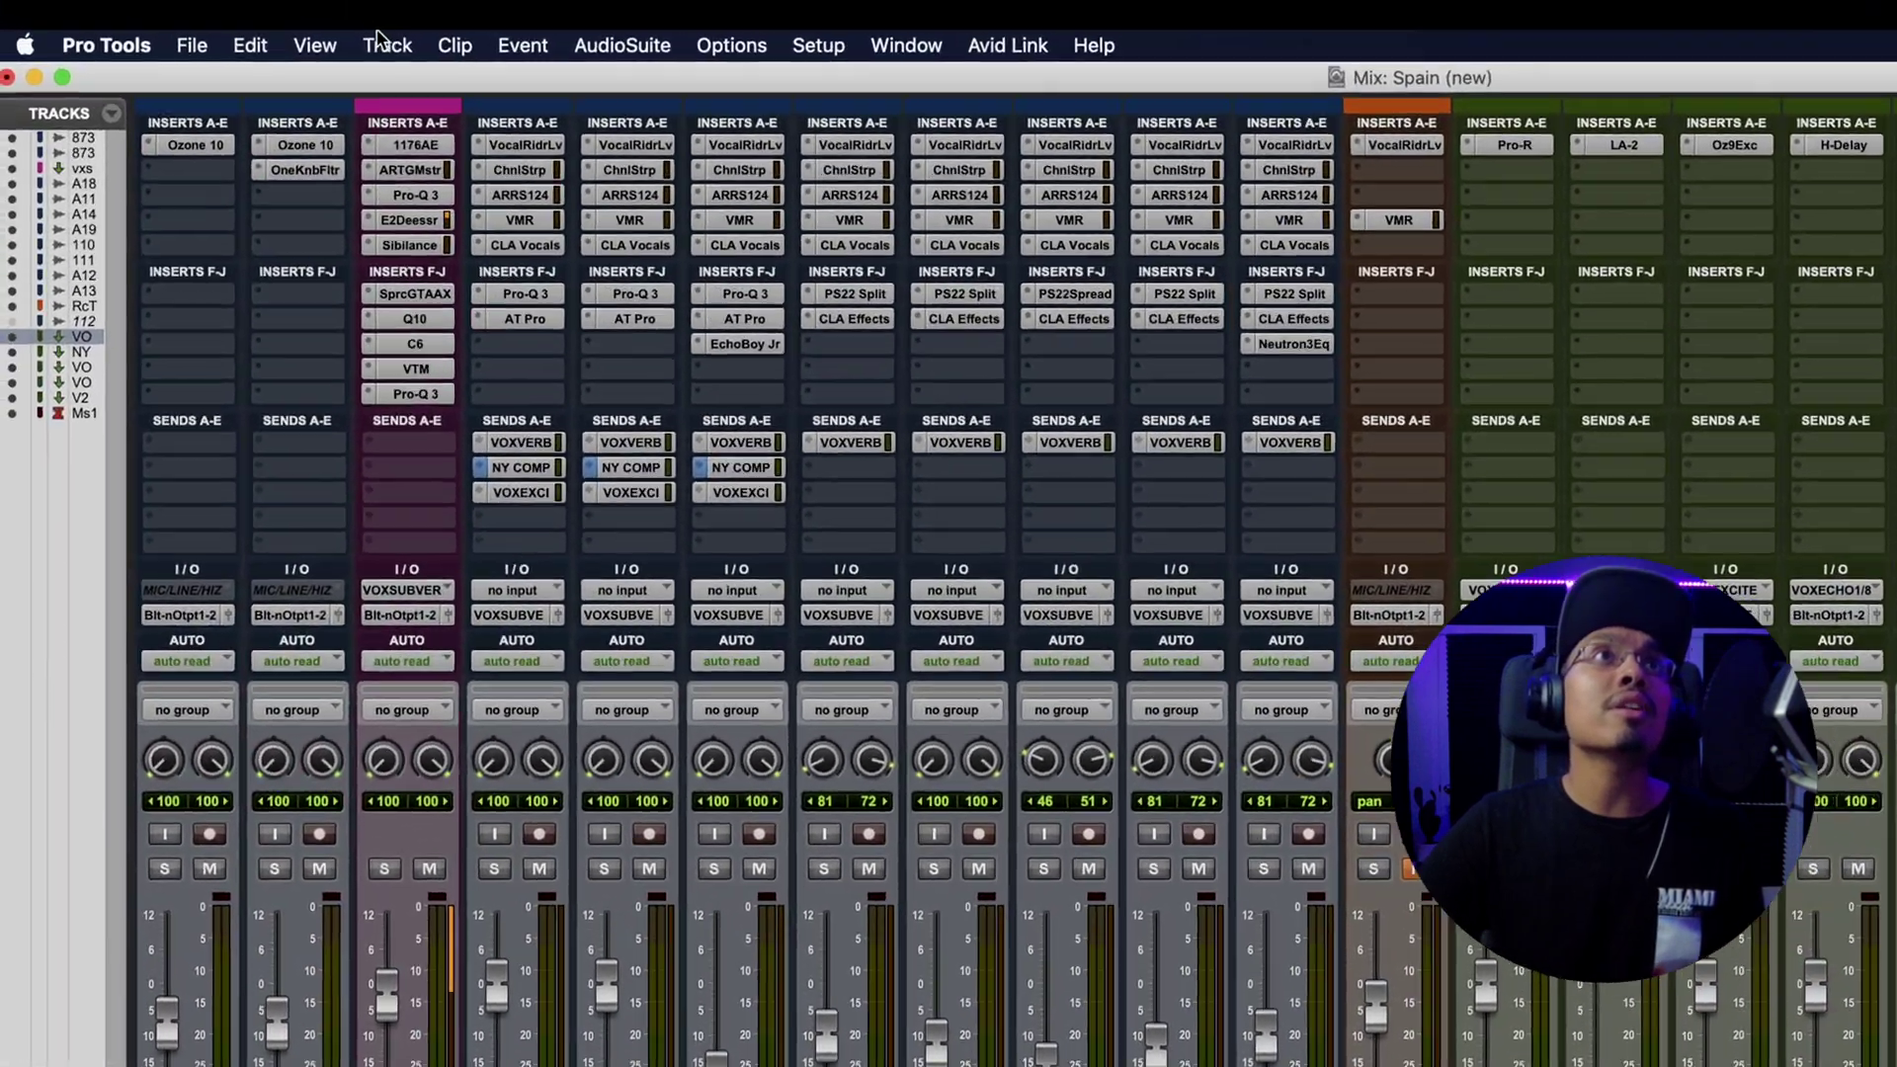
left_click(266, 10)
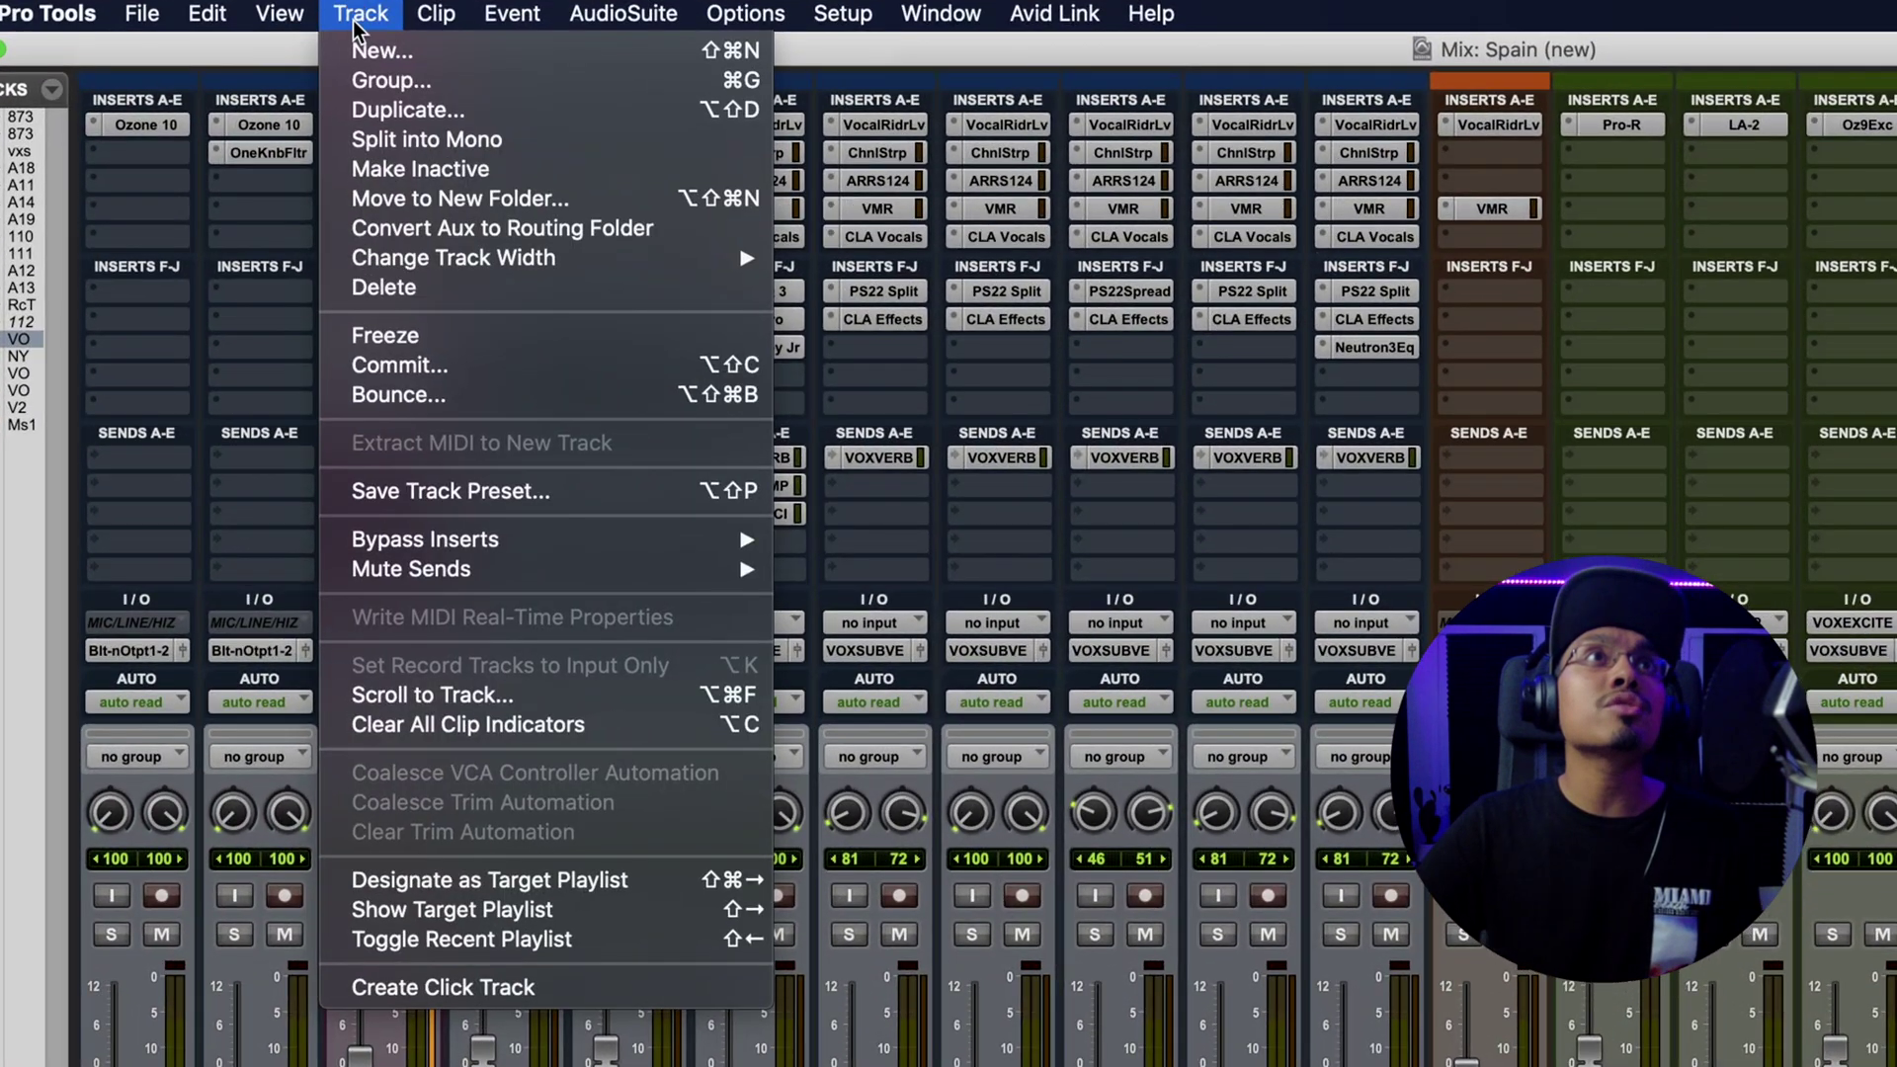
left_click(381, 51)
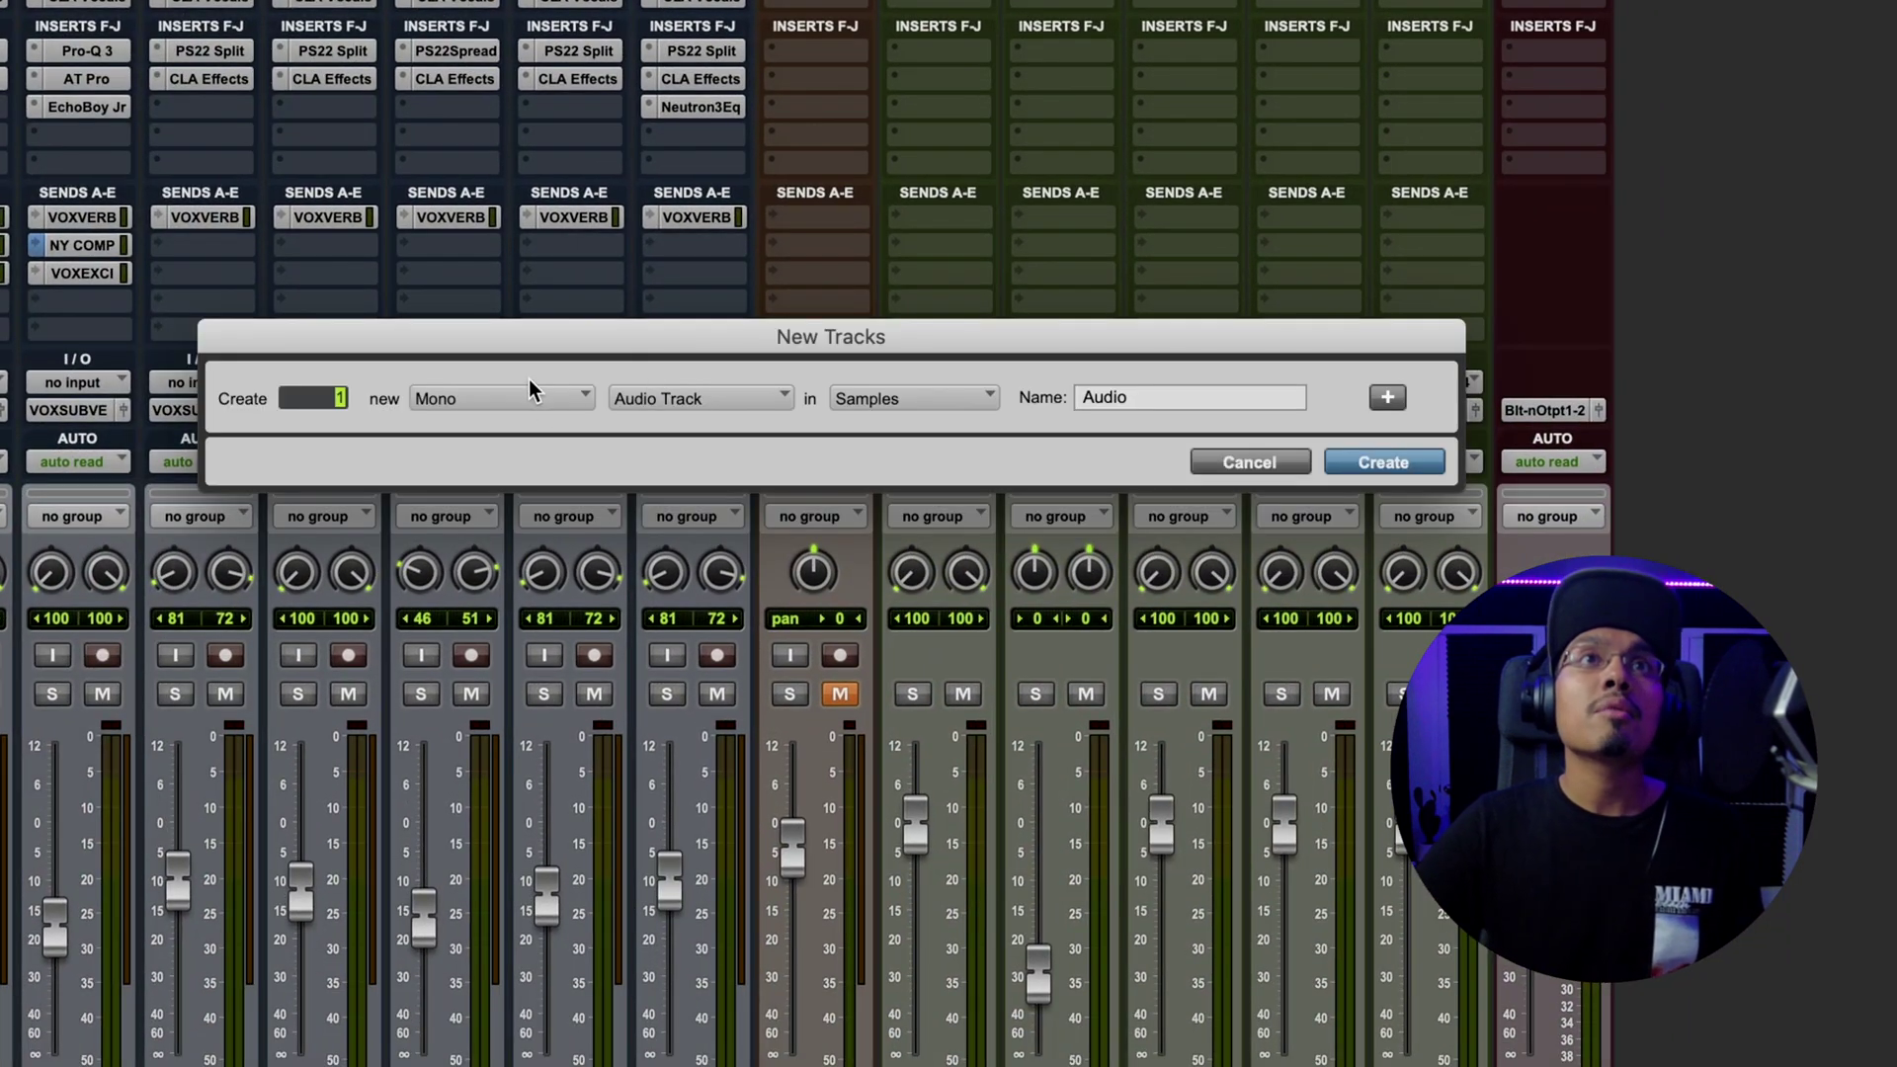
left_click(529, 391)
left_click(529, 434)
left_click(749, 403)
left_click(737, 426)
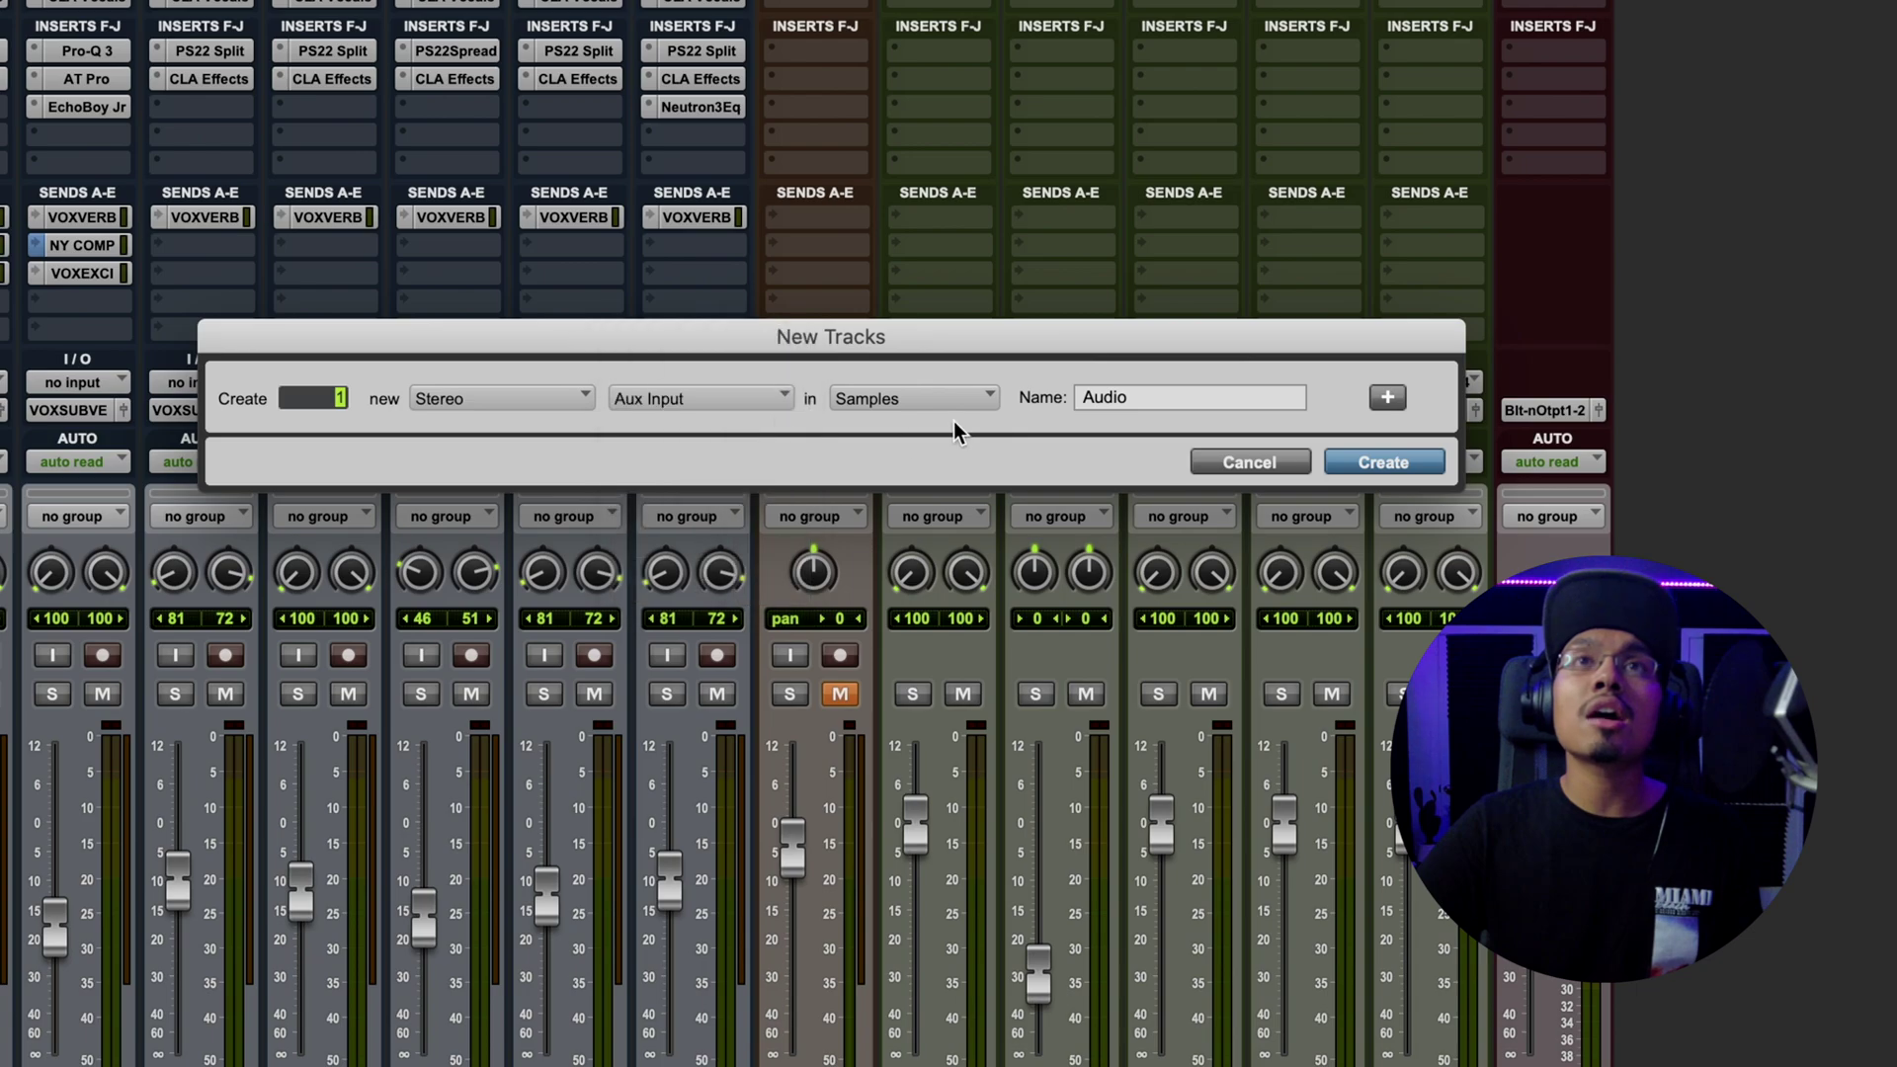
left_click(1397, 465)
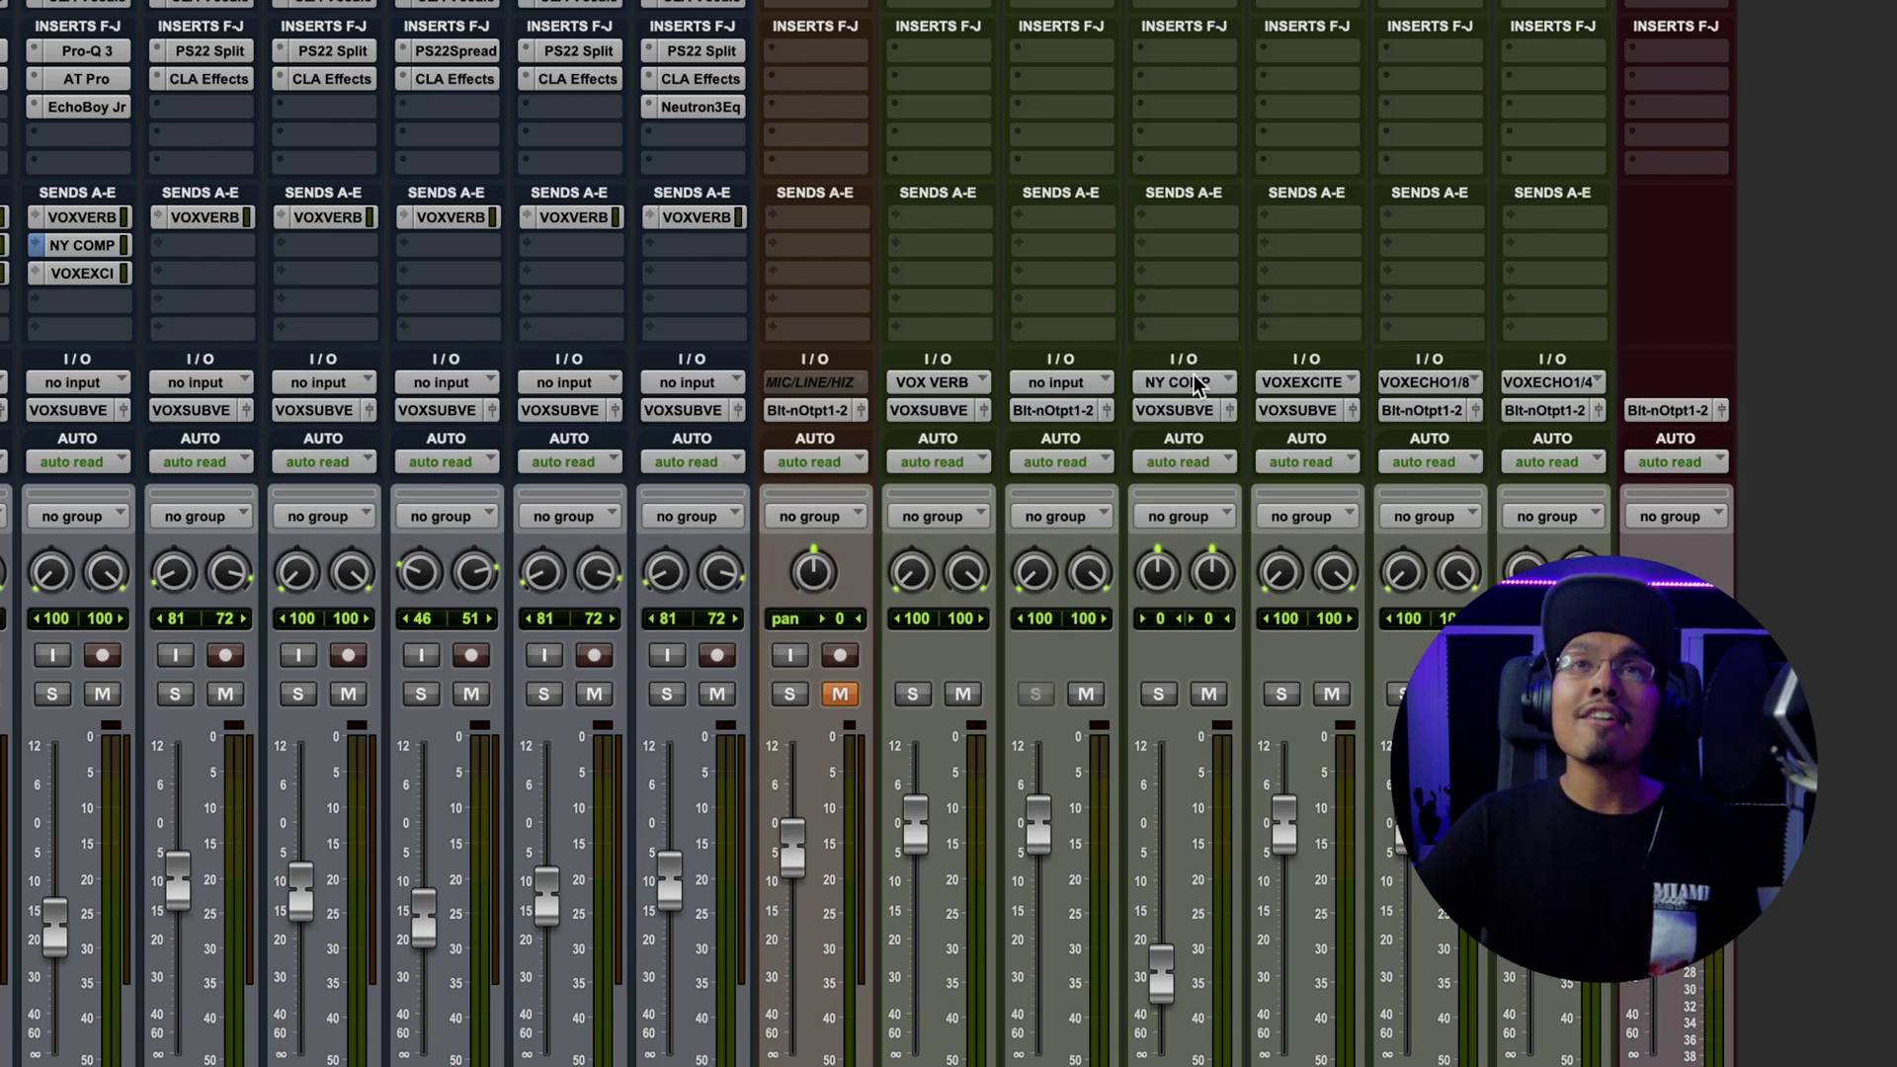
Set the new aux track's input to Bus 17-18.
left_click(1054, 382)
mouse_move(1048, 385)
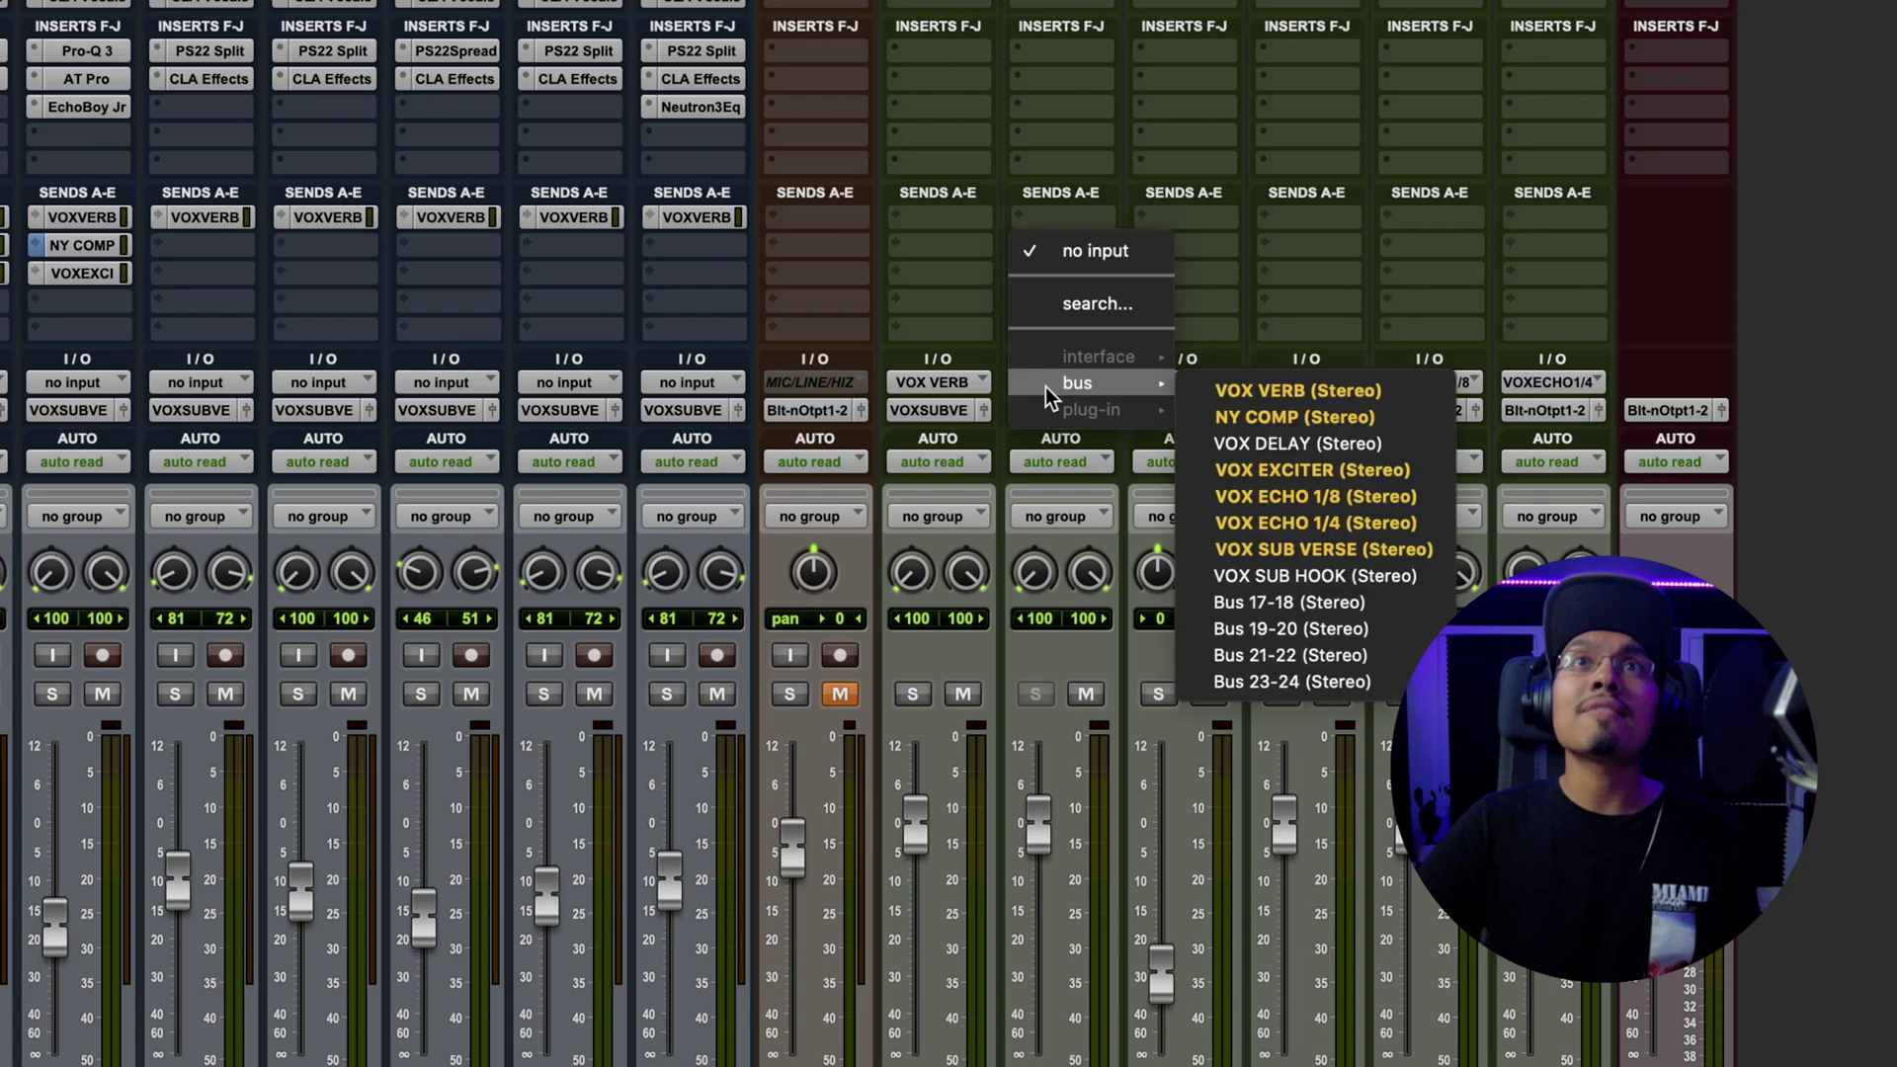
left_click(1277, 605)
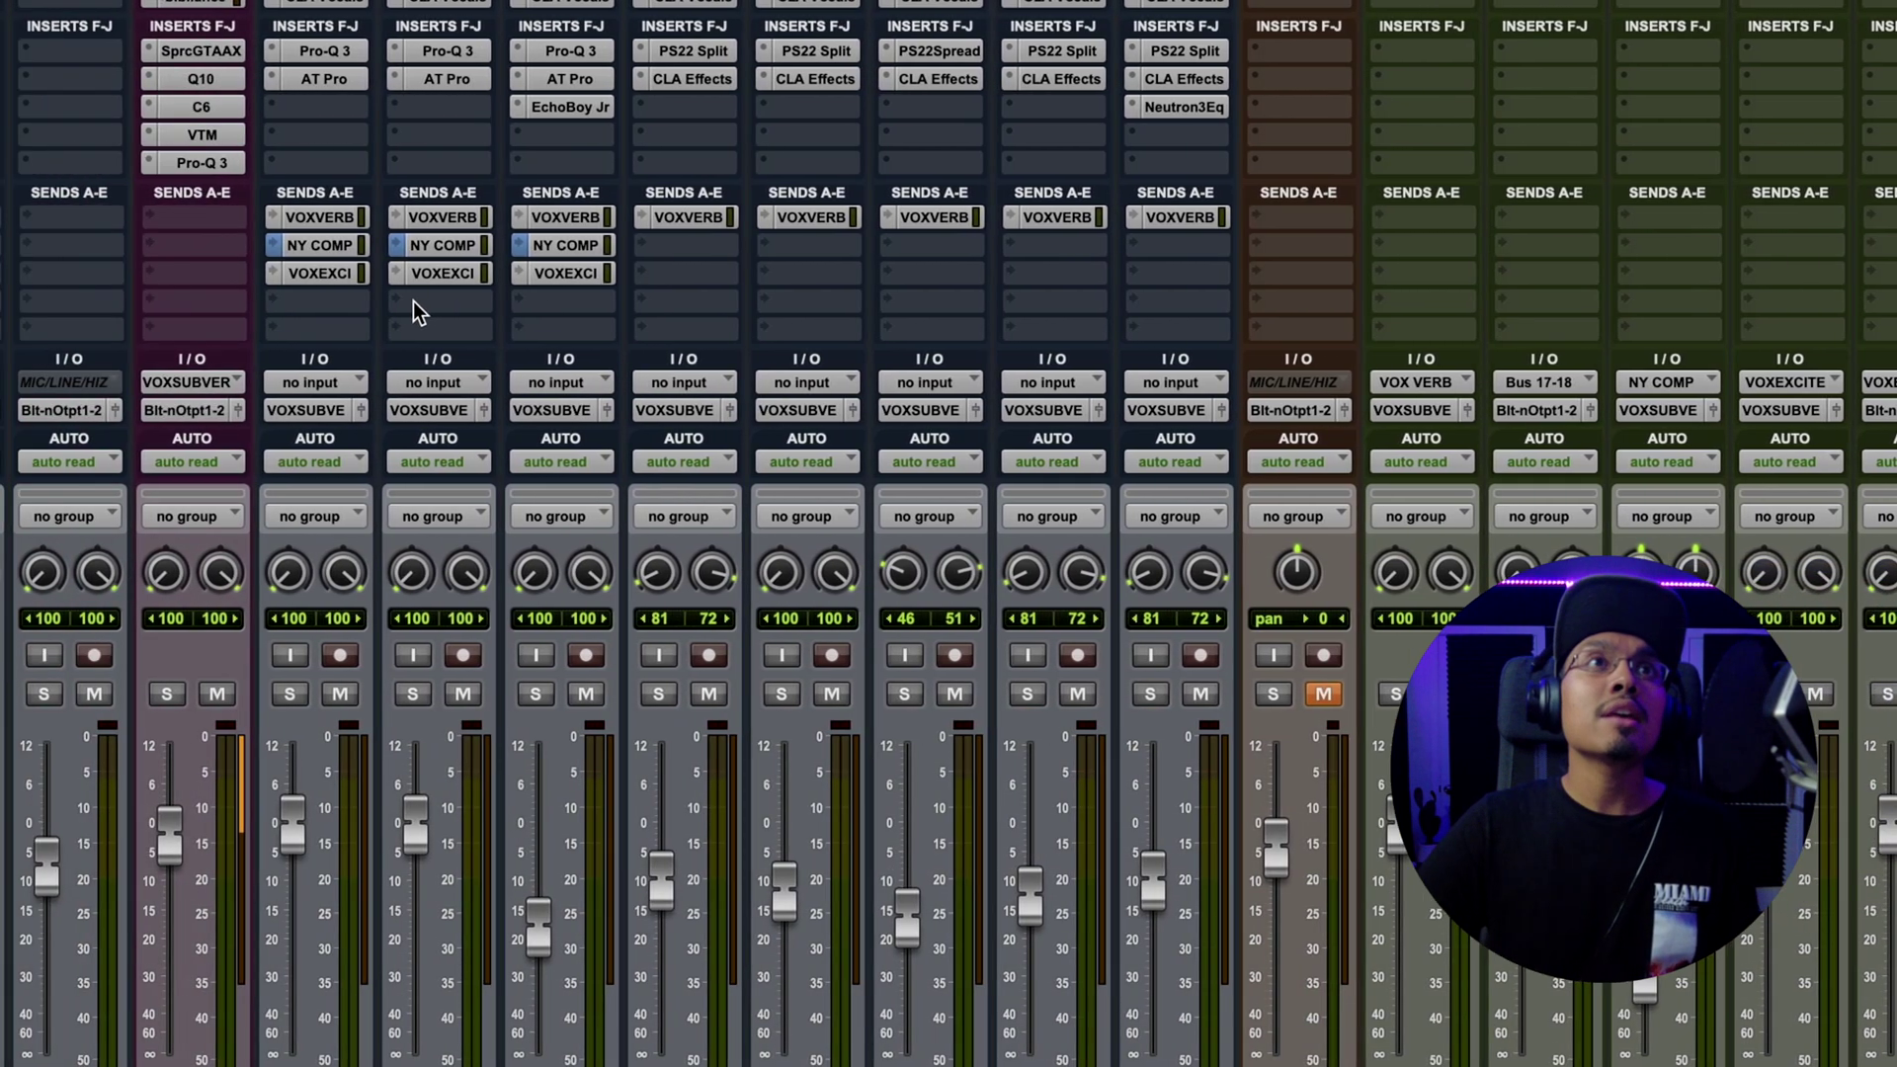
Add a send on the Audio1.dp1 vocal routed to Bus 17-18 (Stereo).
left_click(413, 300)
mouse_move(435, 326)
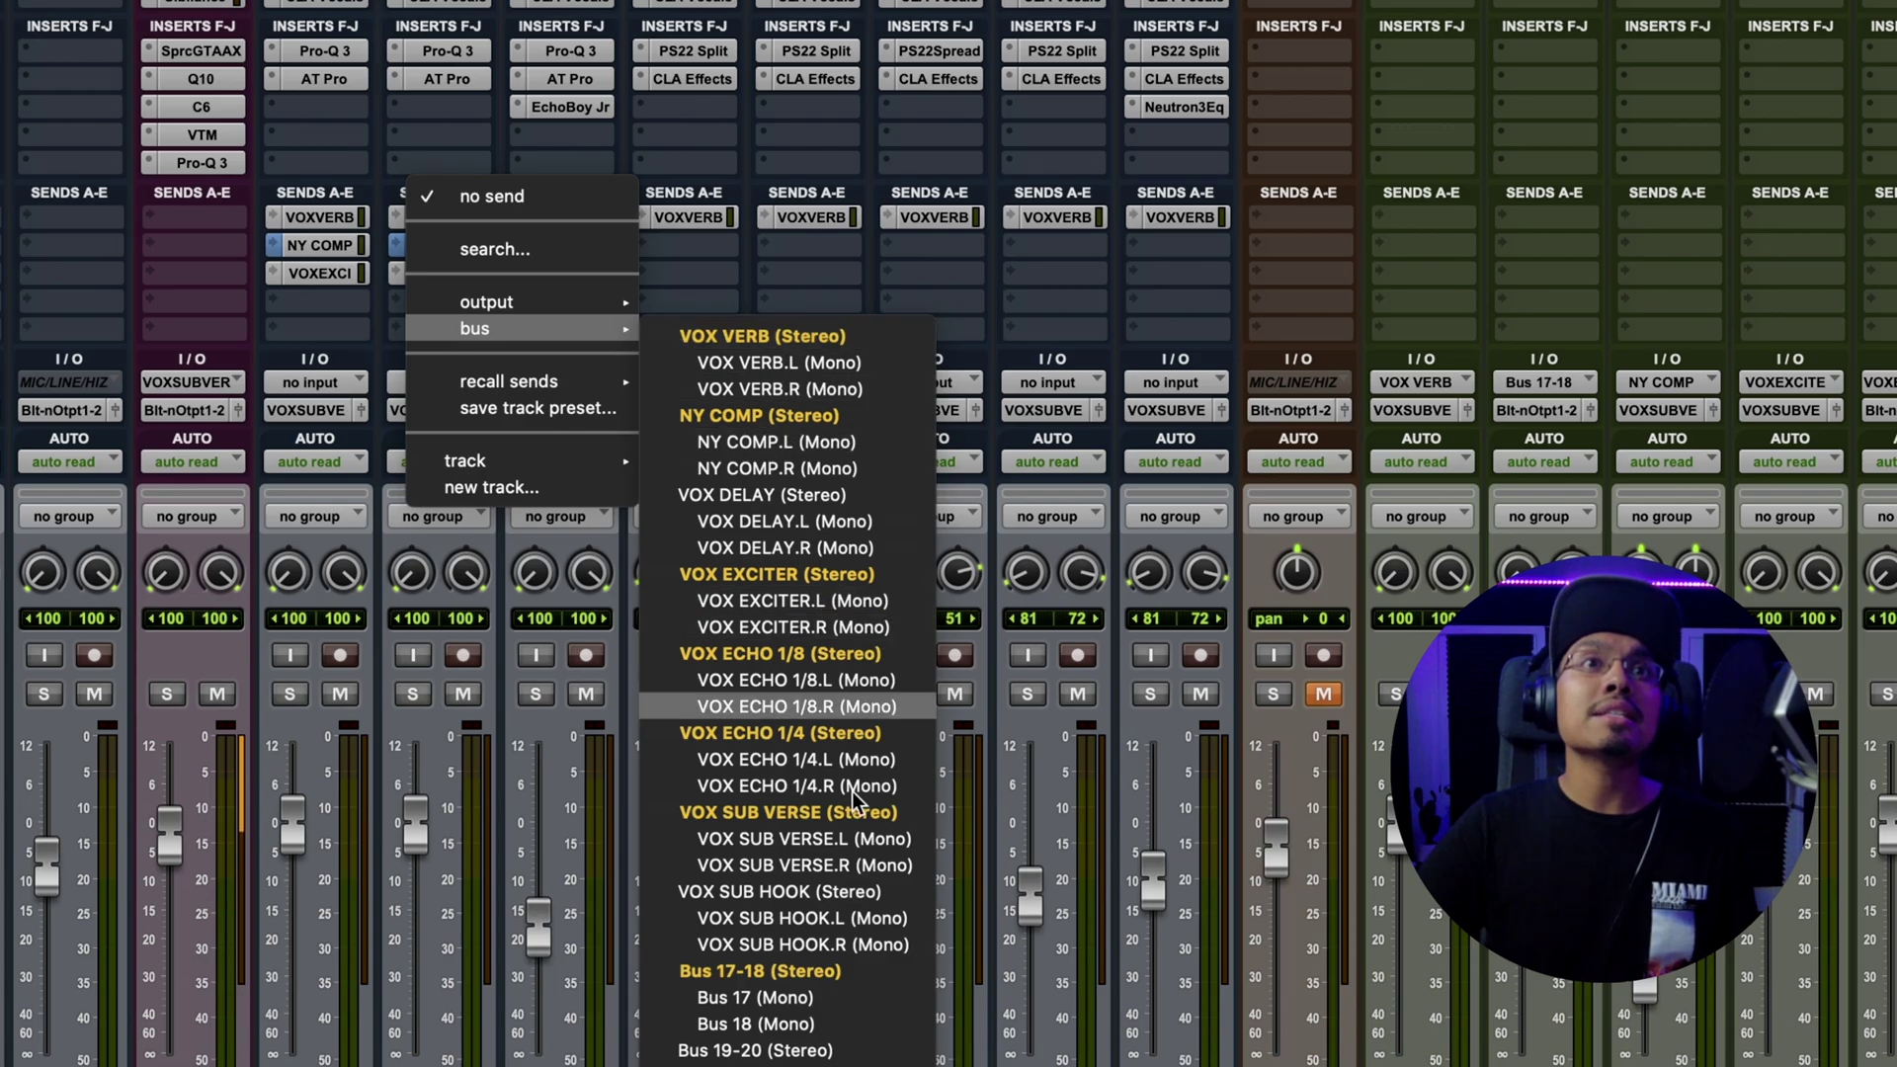
left_click(792, 973)
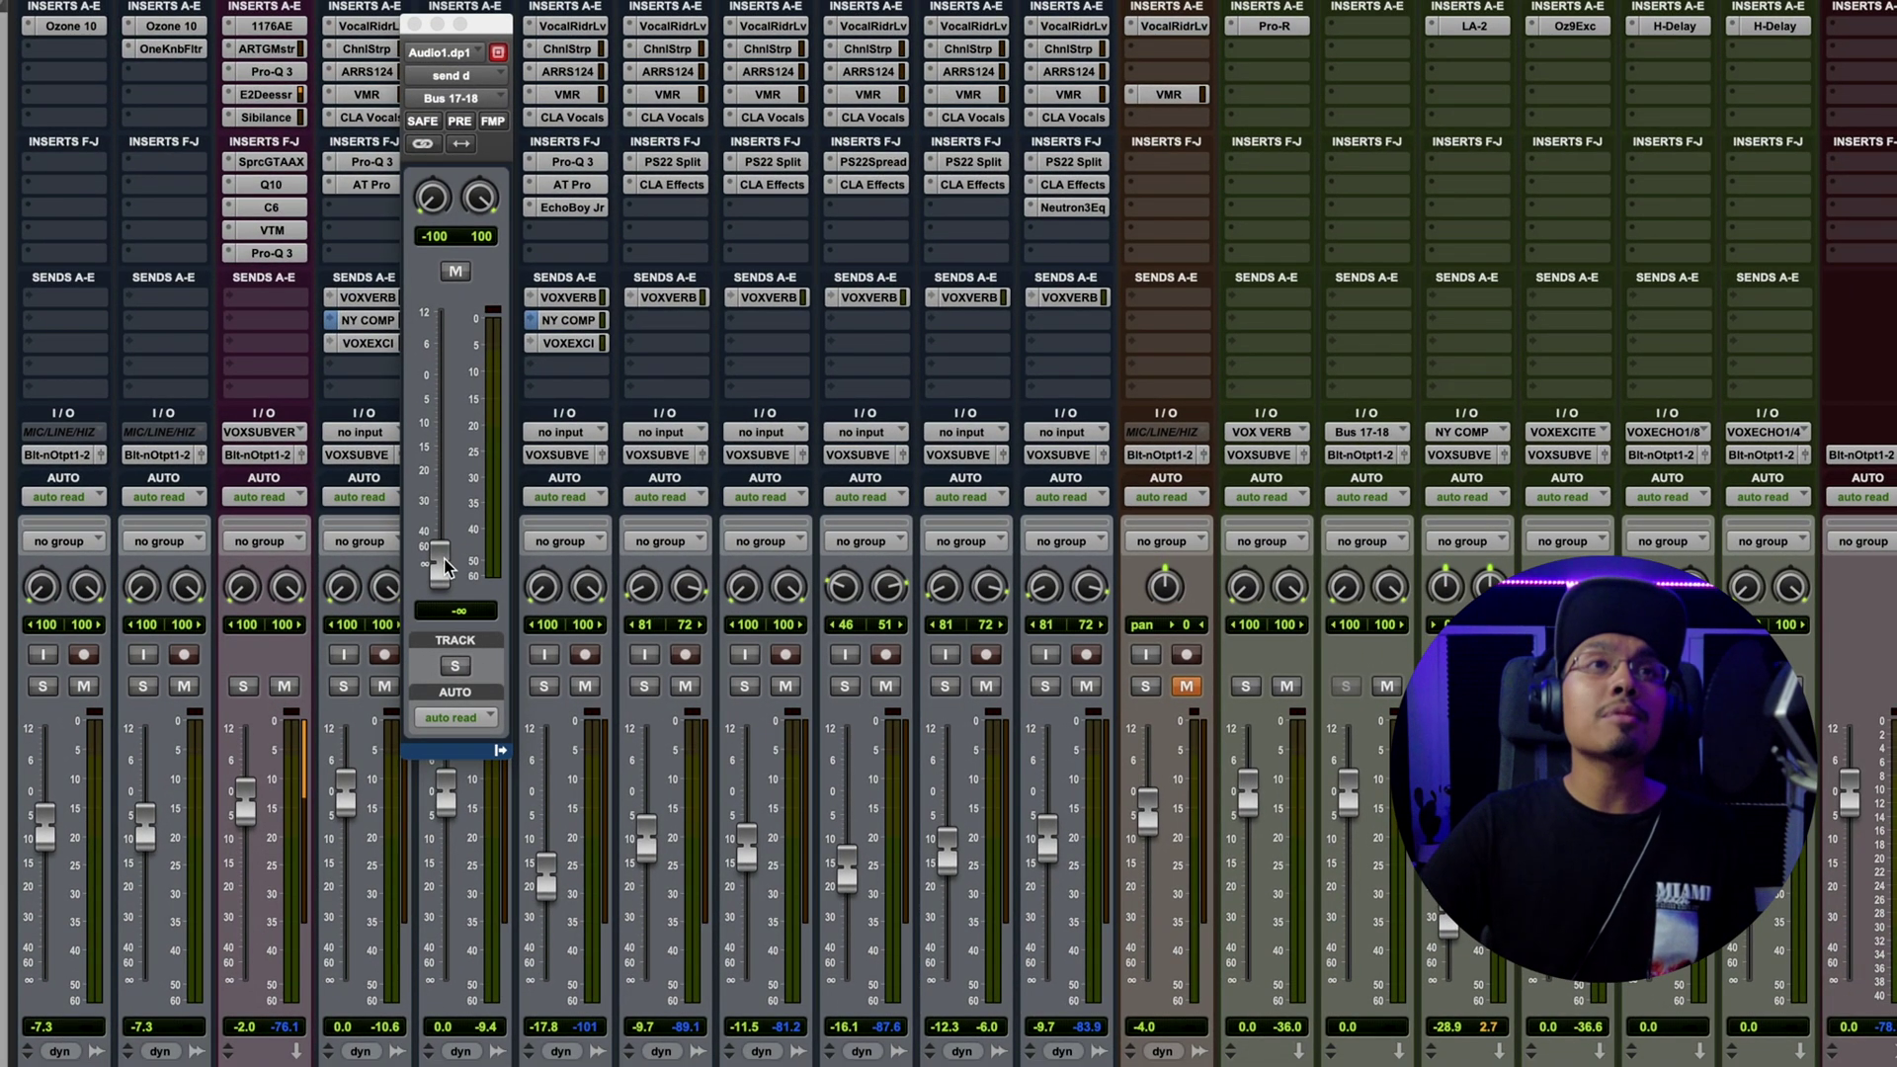
Reset the vocal's Bus 17-18 send to 0 dB and lower the Aux 1 fader to -8.4 dB.
left_click(438, 553, "alt")
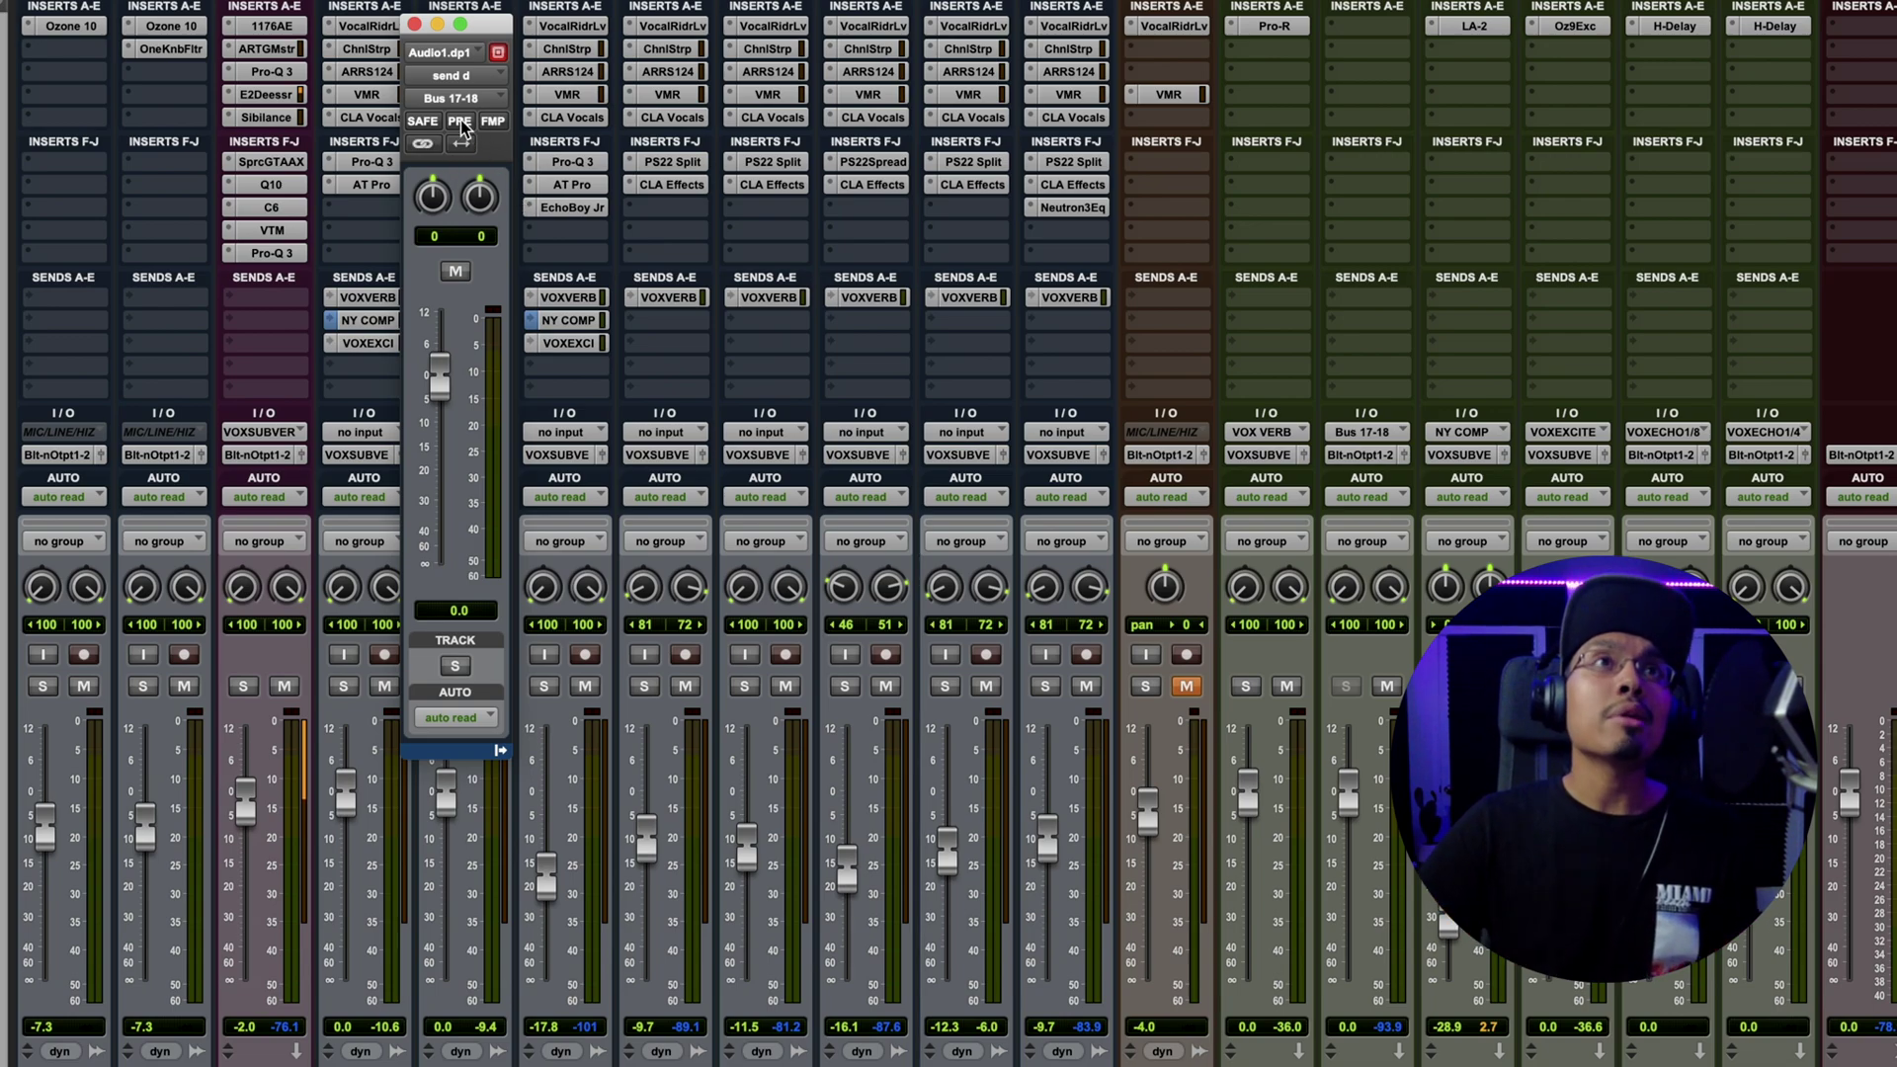
left_click(414, 24)
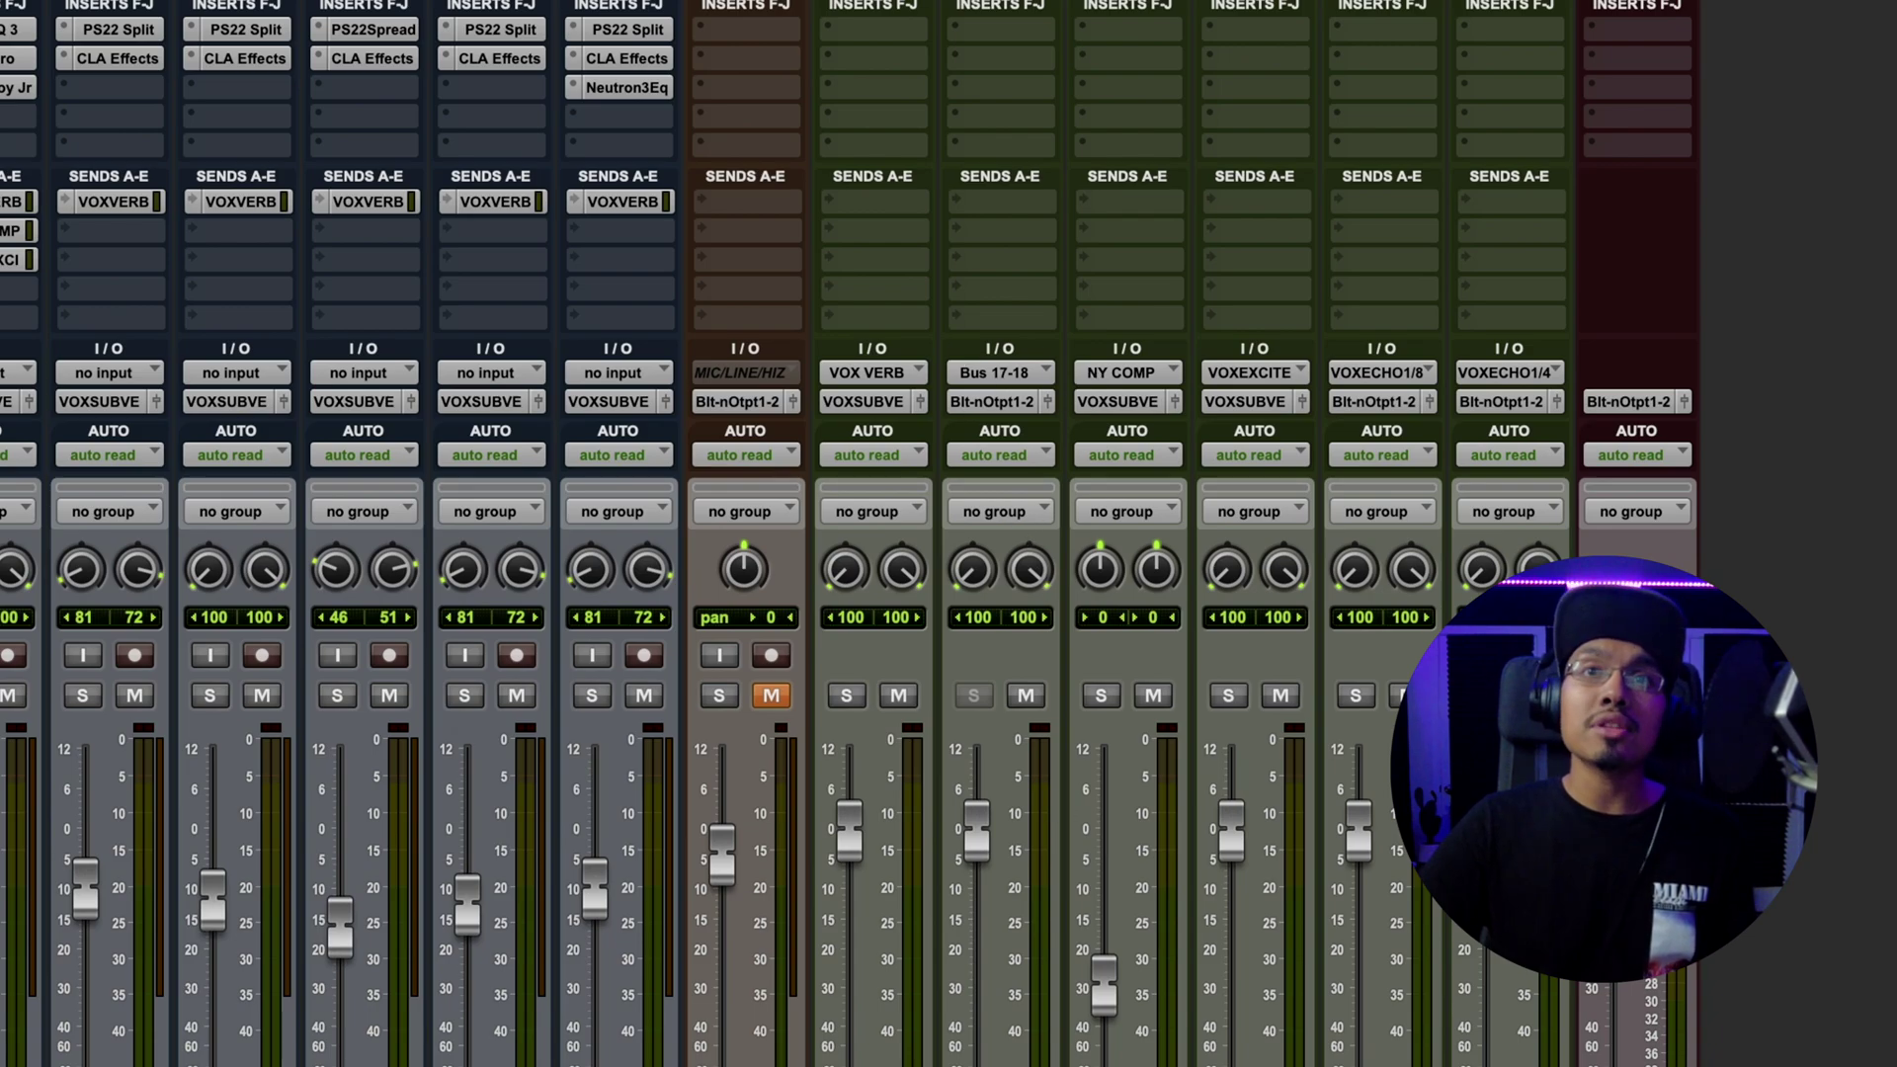
double_click(751, 677)
left_click(857, 633)
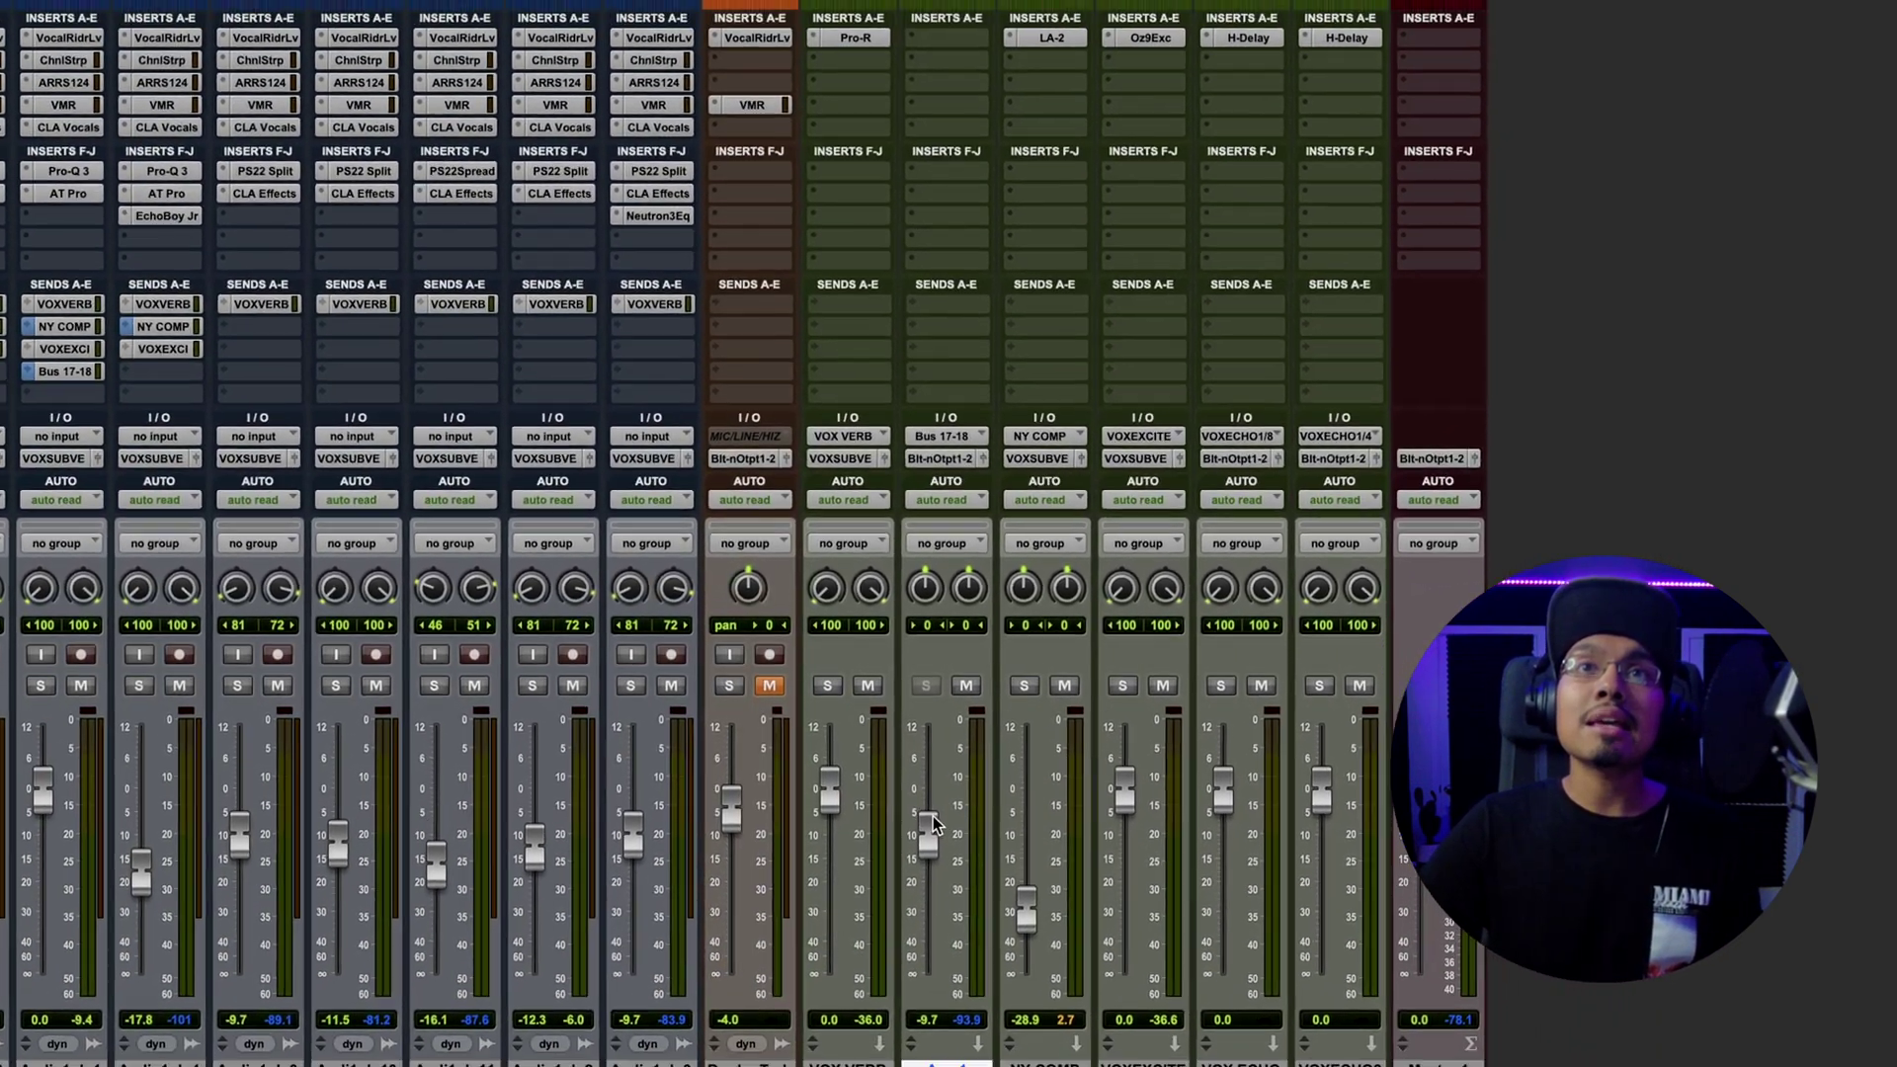
left_click_drag(976, 835, 982, 887)
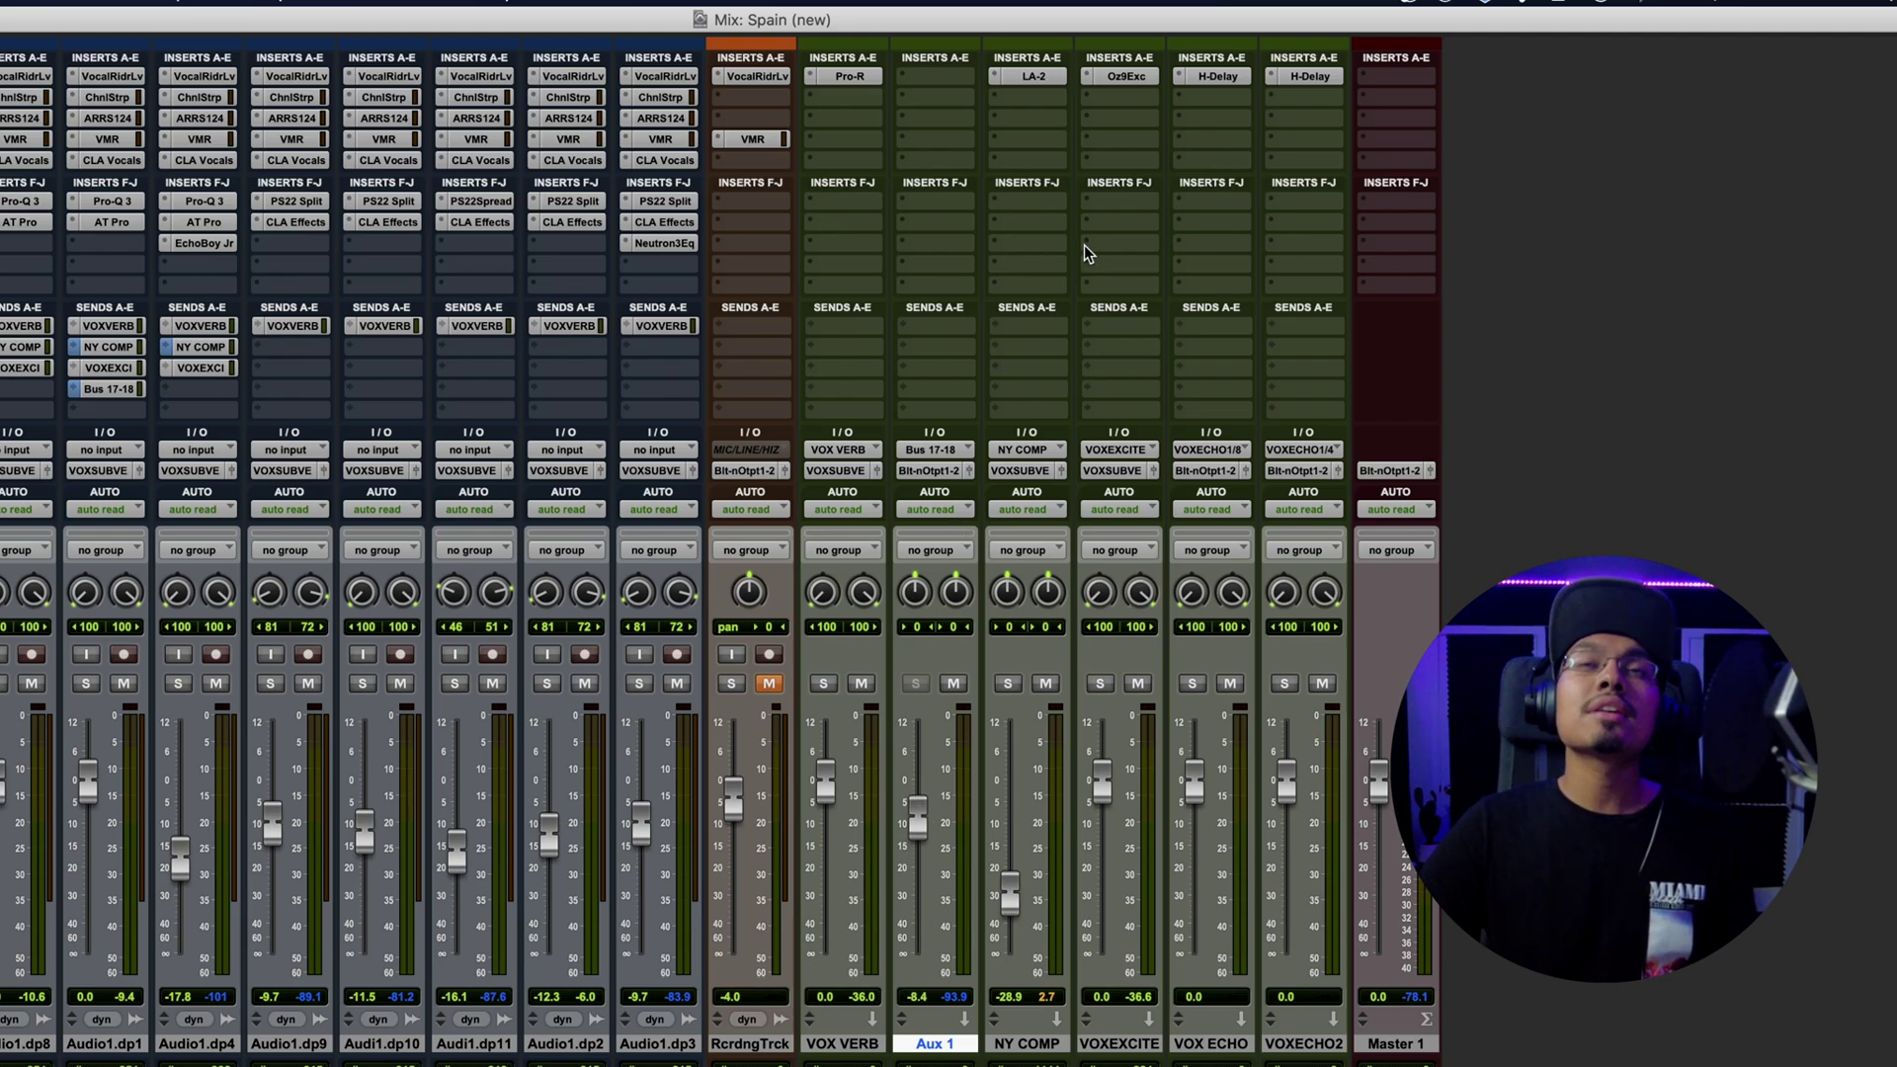
Look over the LA-2 plug-in on the NY COMP return, then close its window.
left_click(944, 79)
mouse_move(1195, 145)
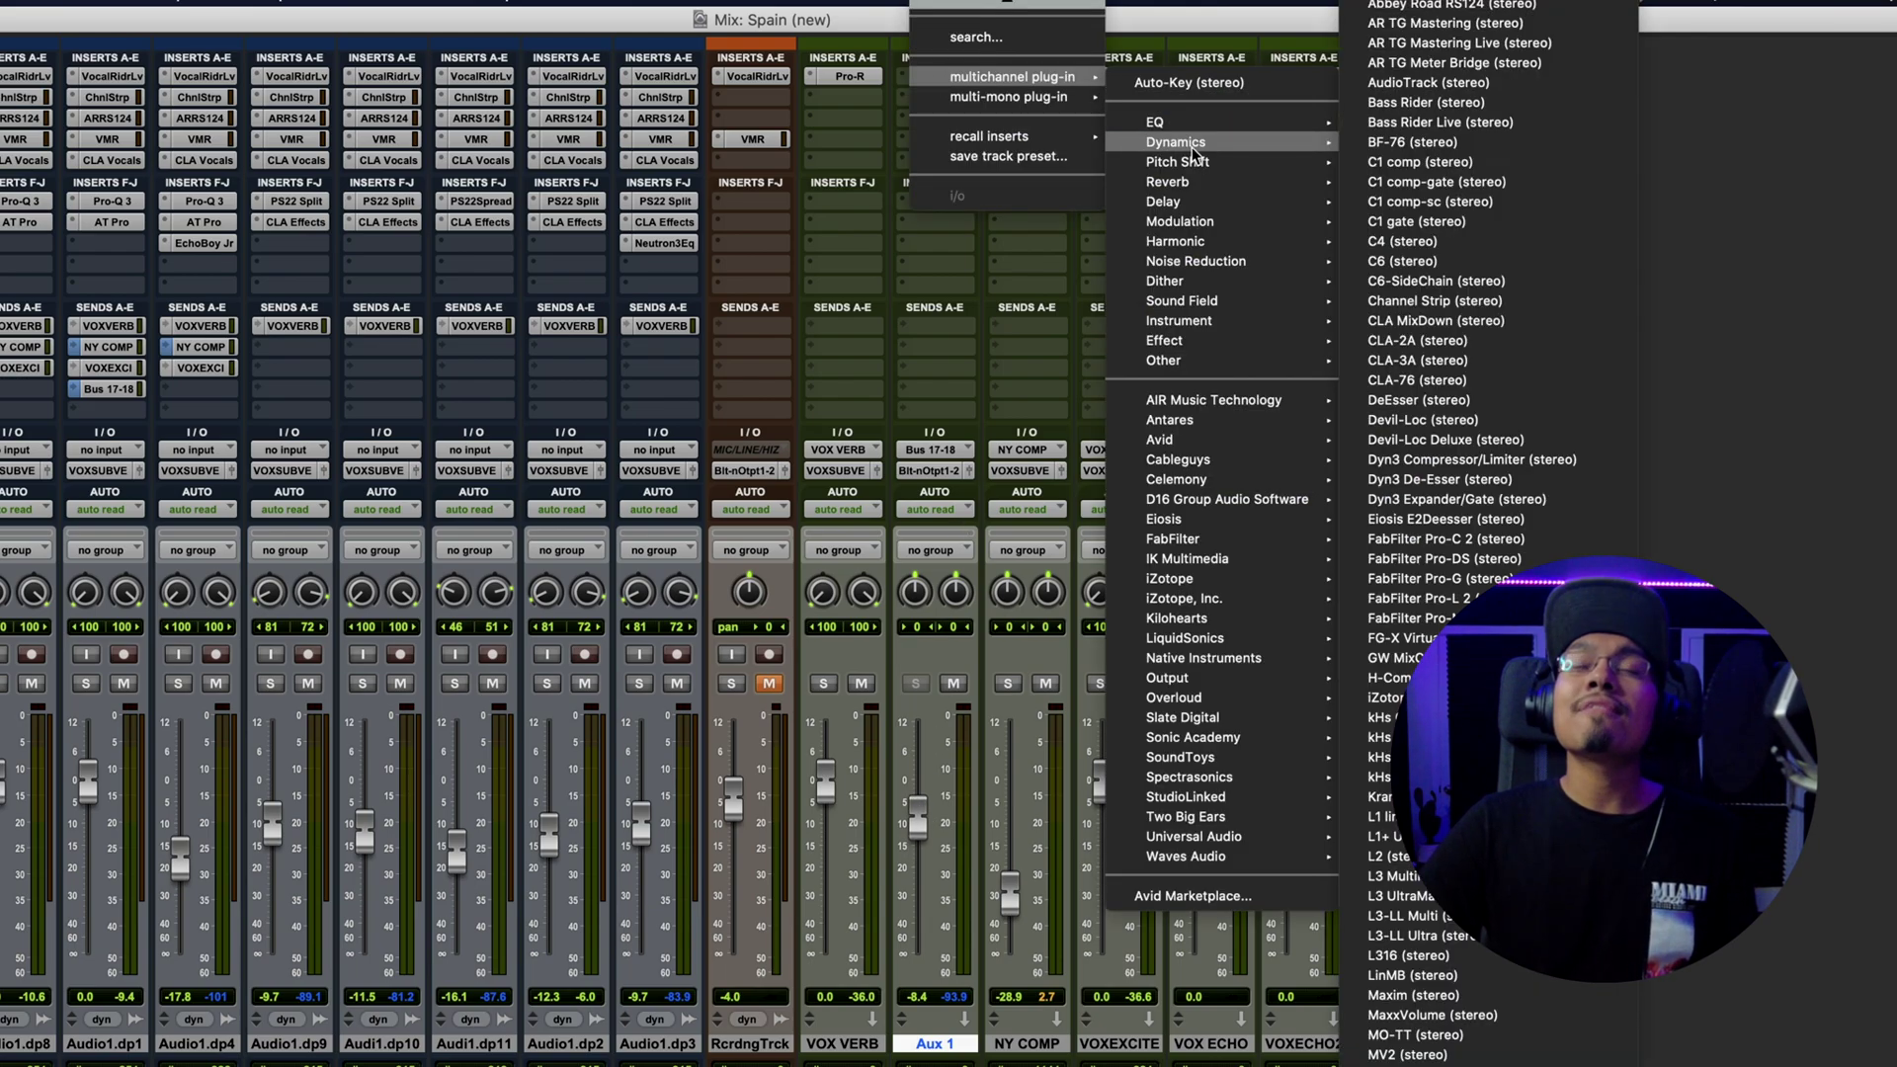
key("Escape")
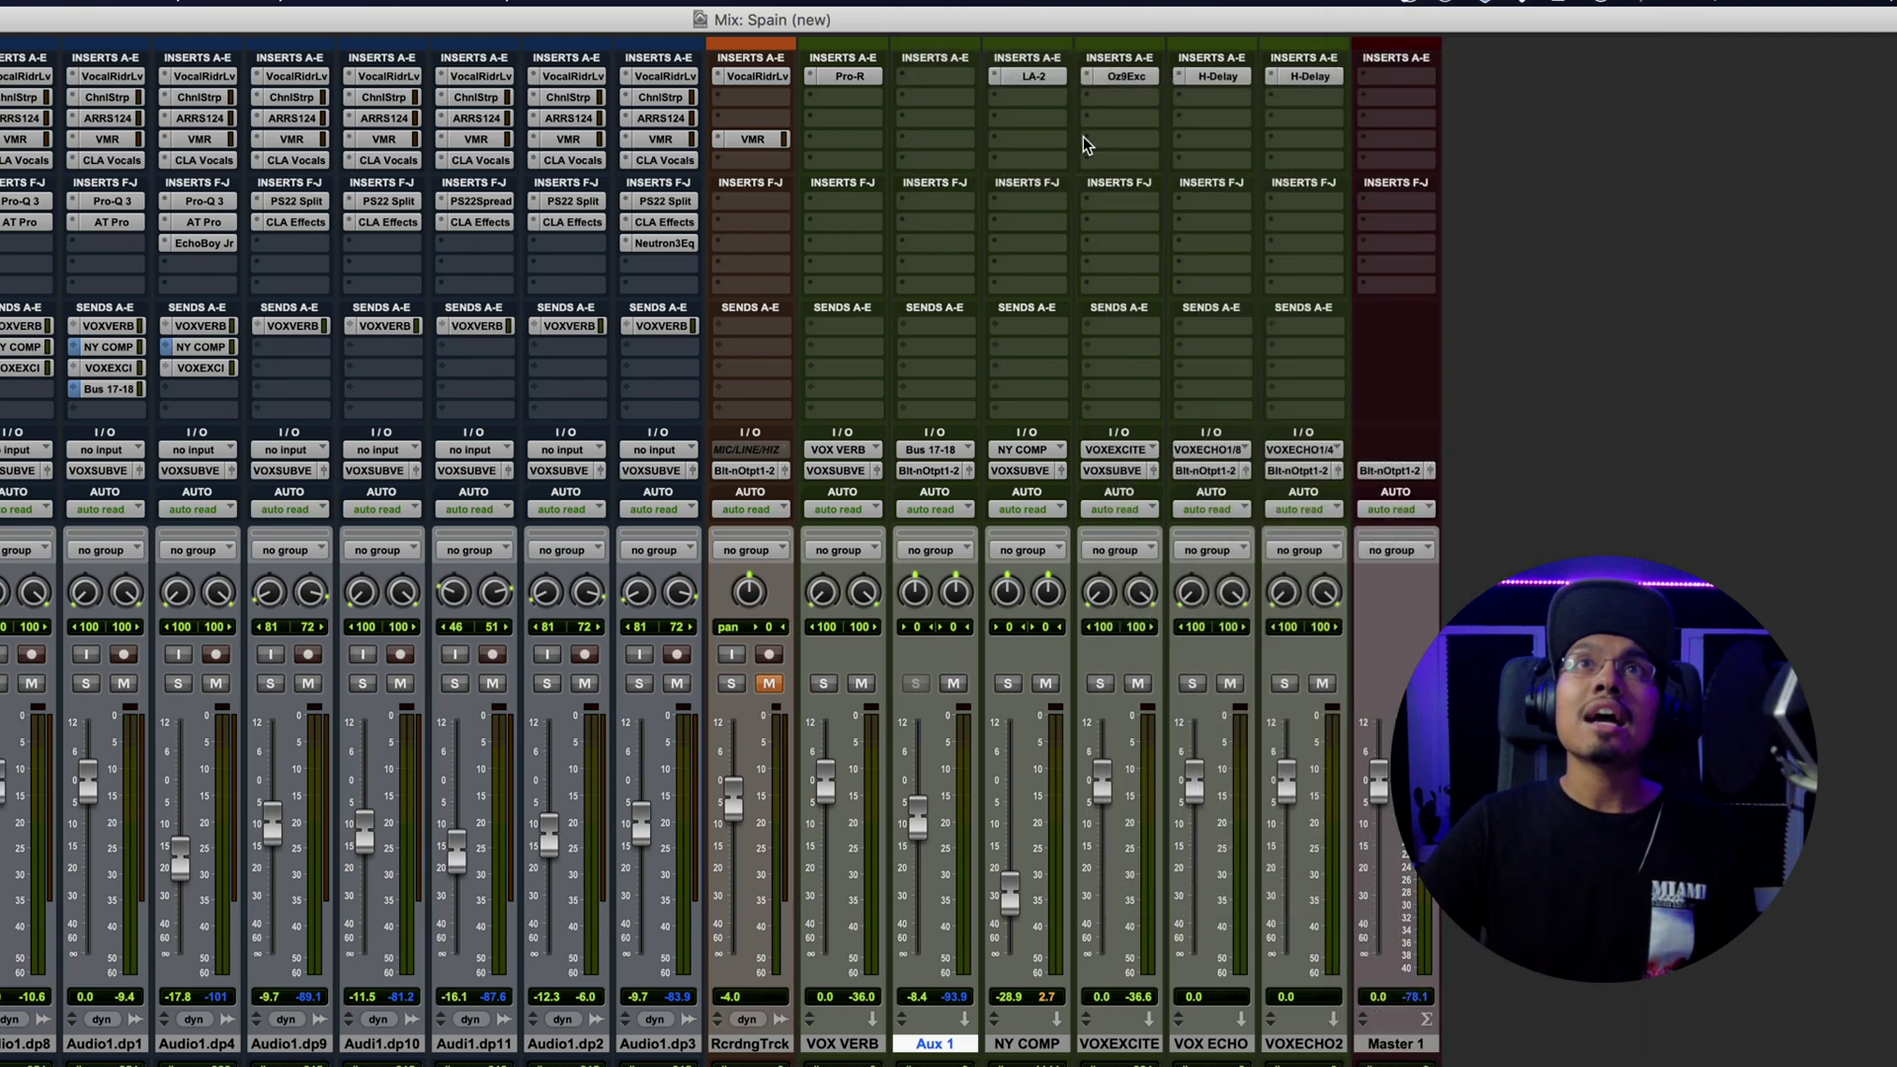
left_click(1034, 76)
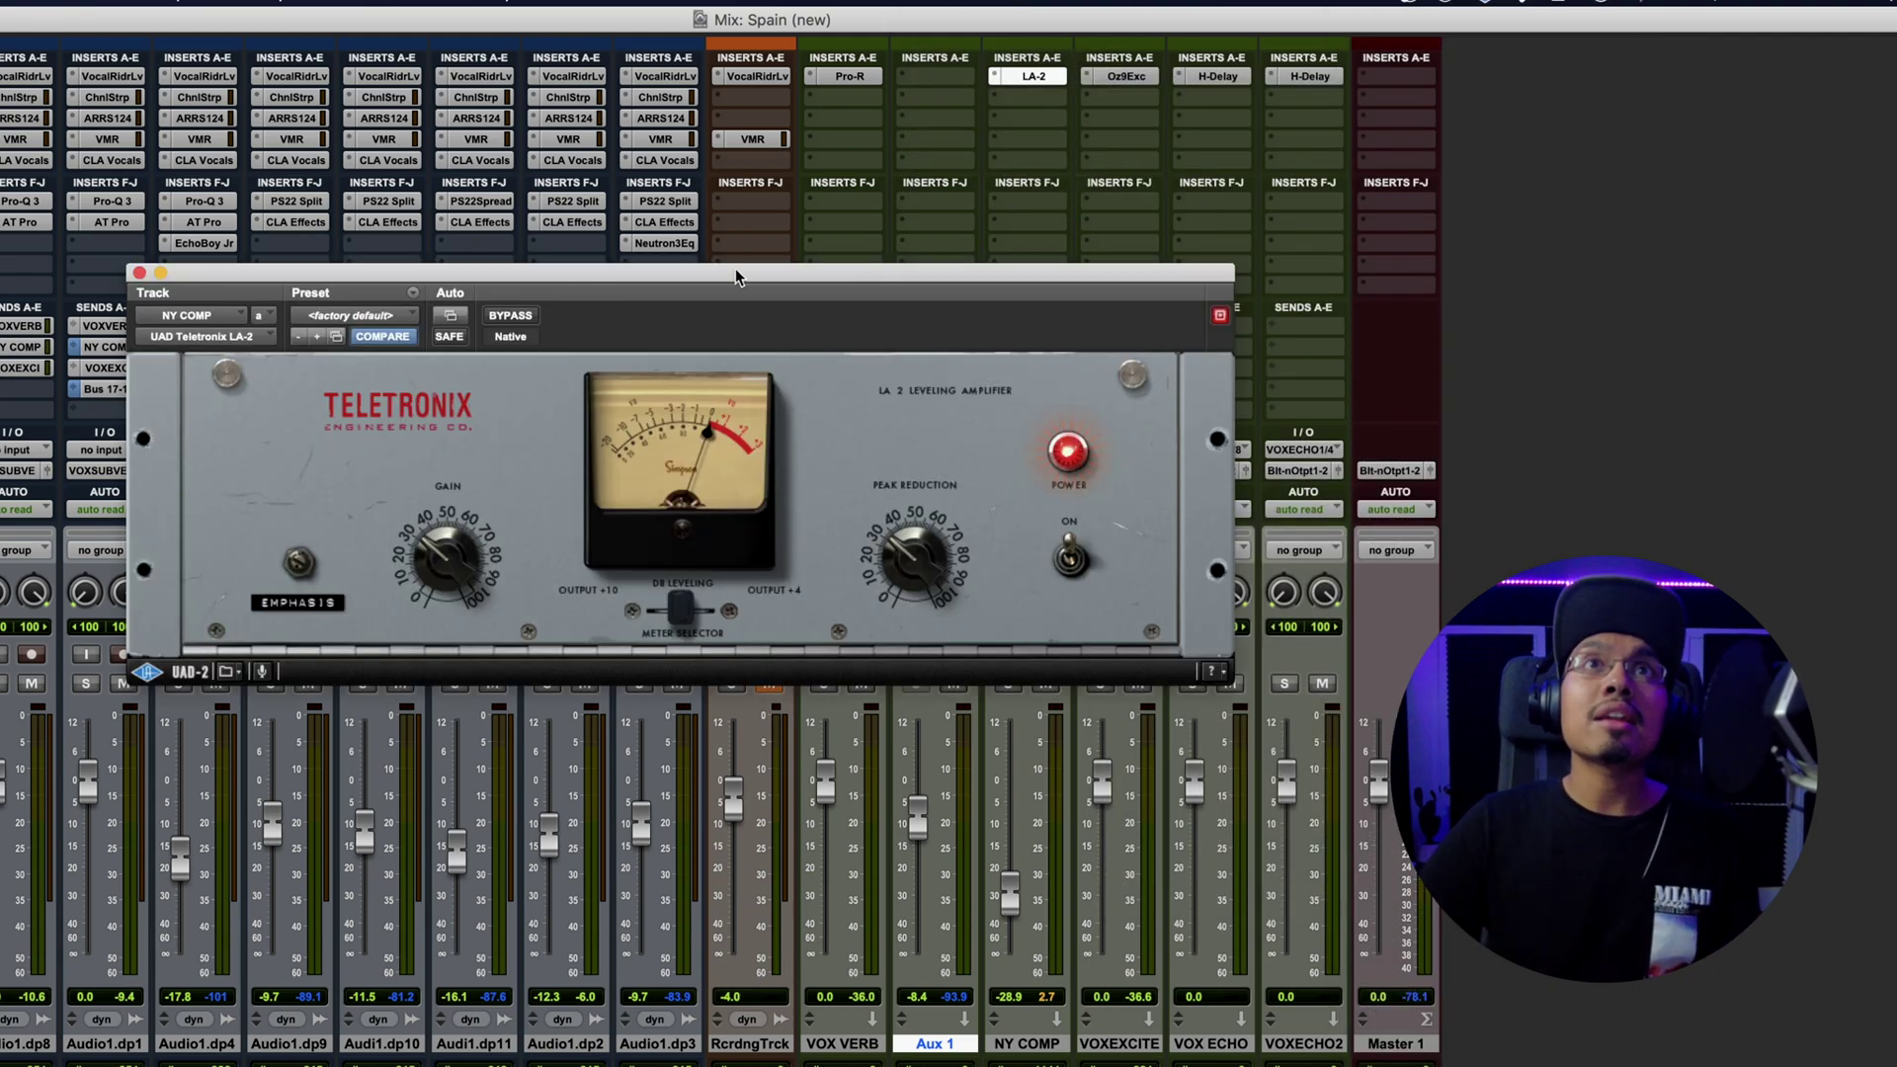
mouse_move(736, 277)
left_mouse_down()
mouse_move(762, 280)
mouse_move(728, 275)
left_mouse_up()
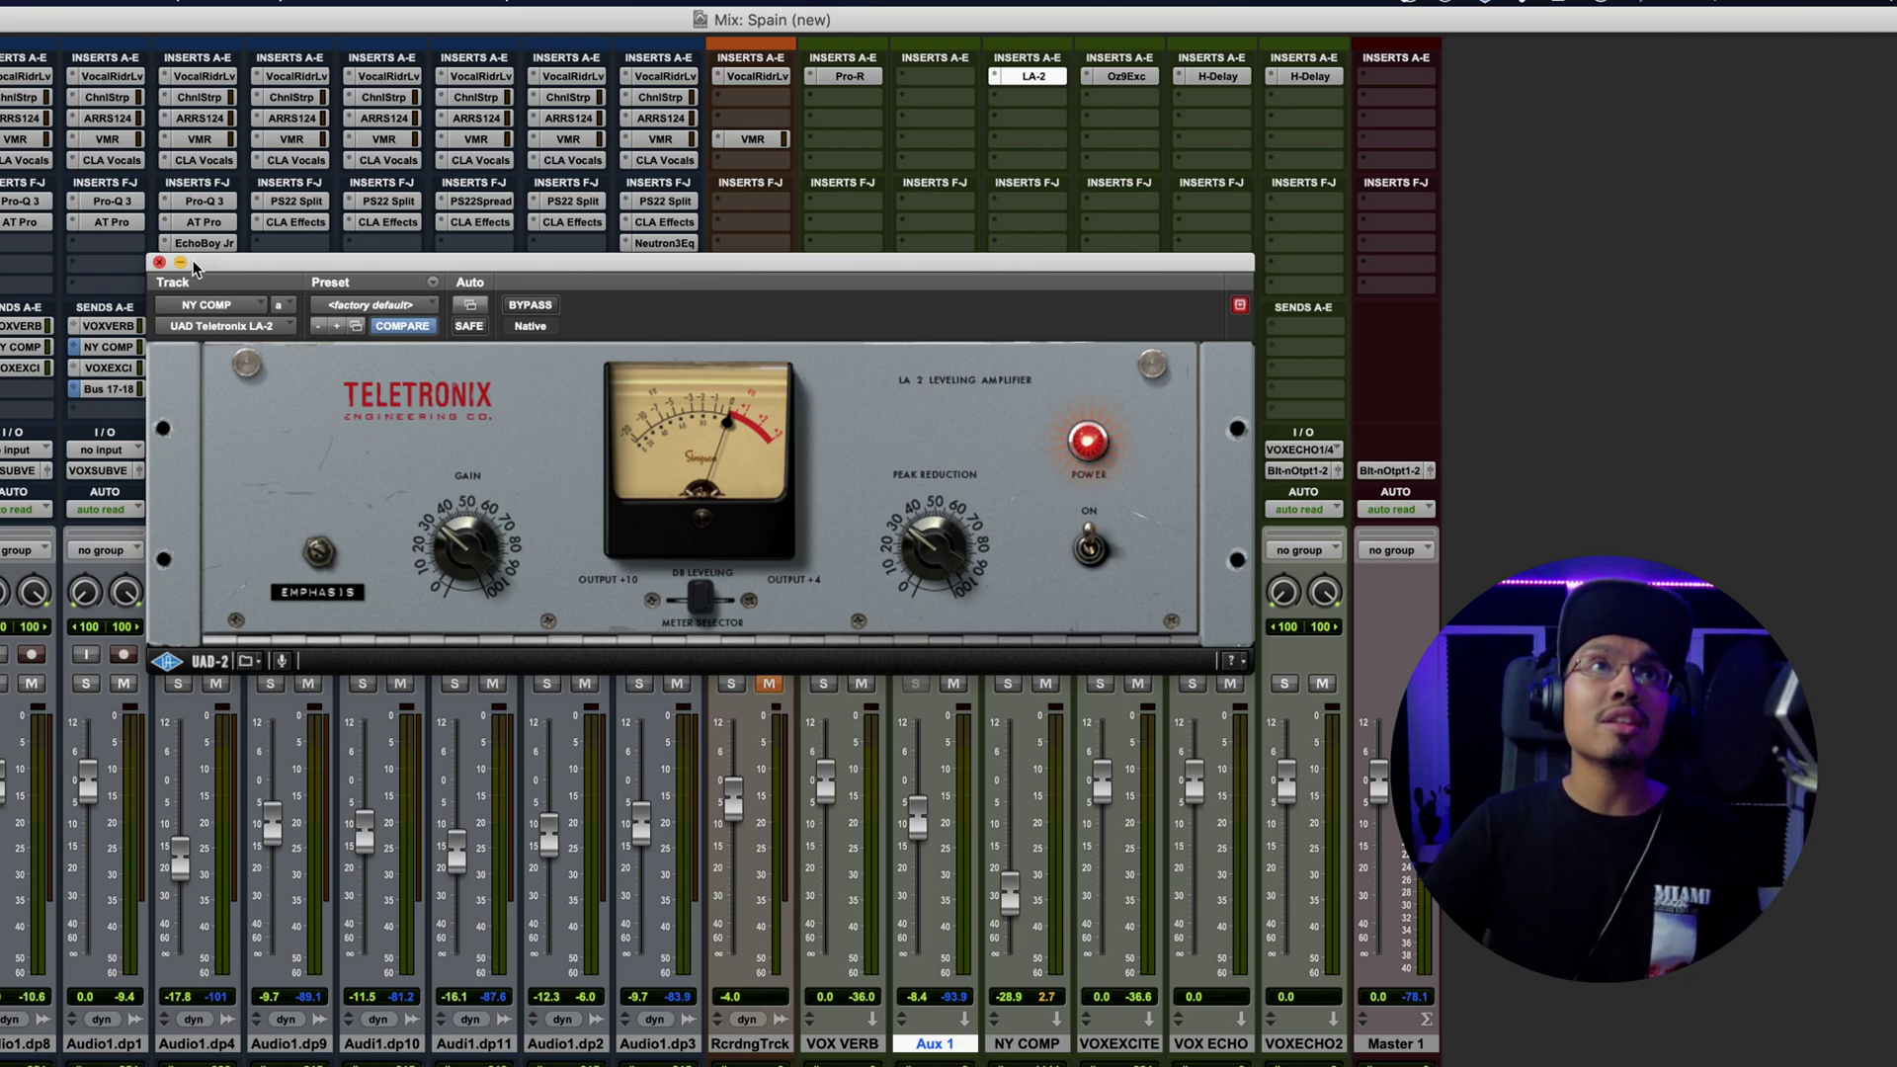
left_click(160, 262)
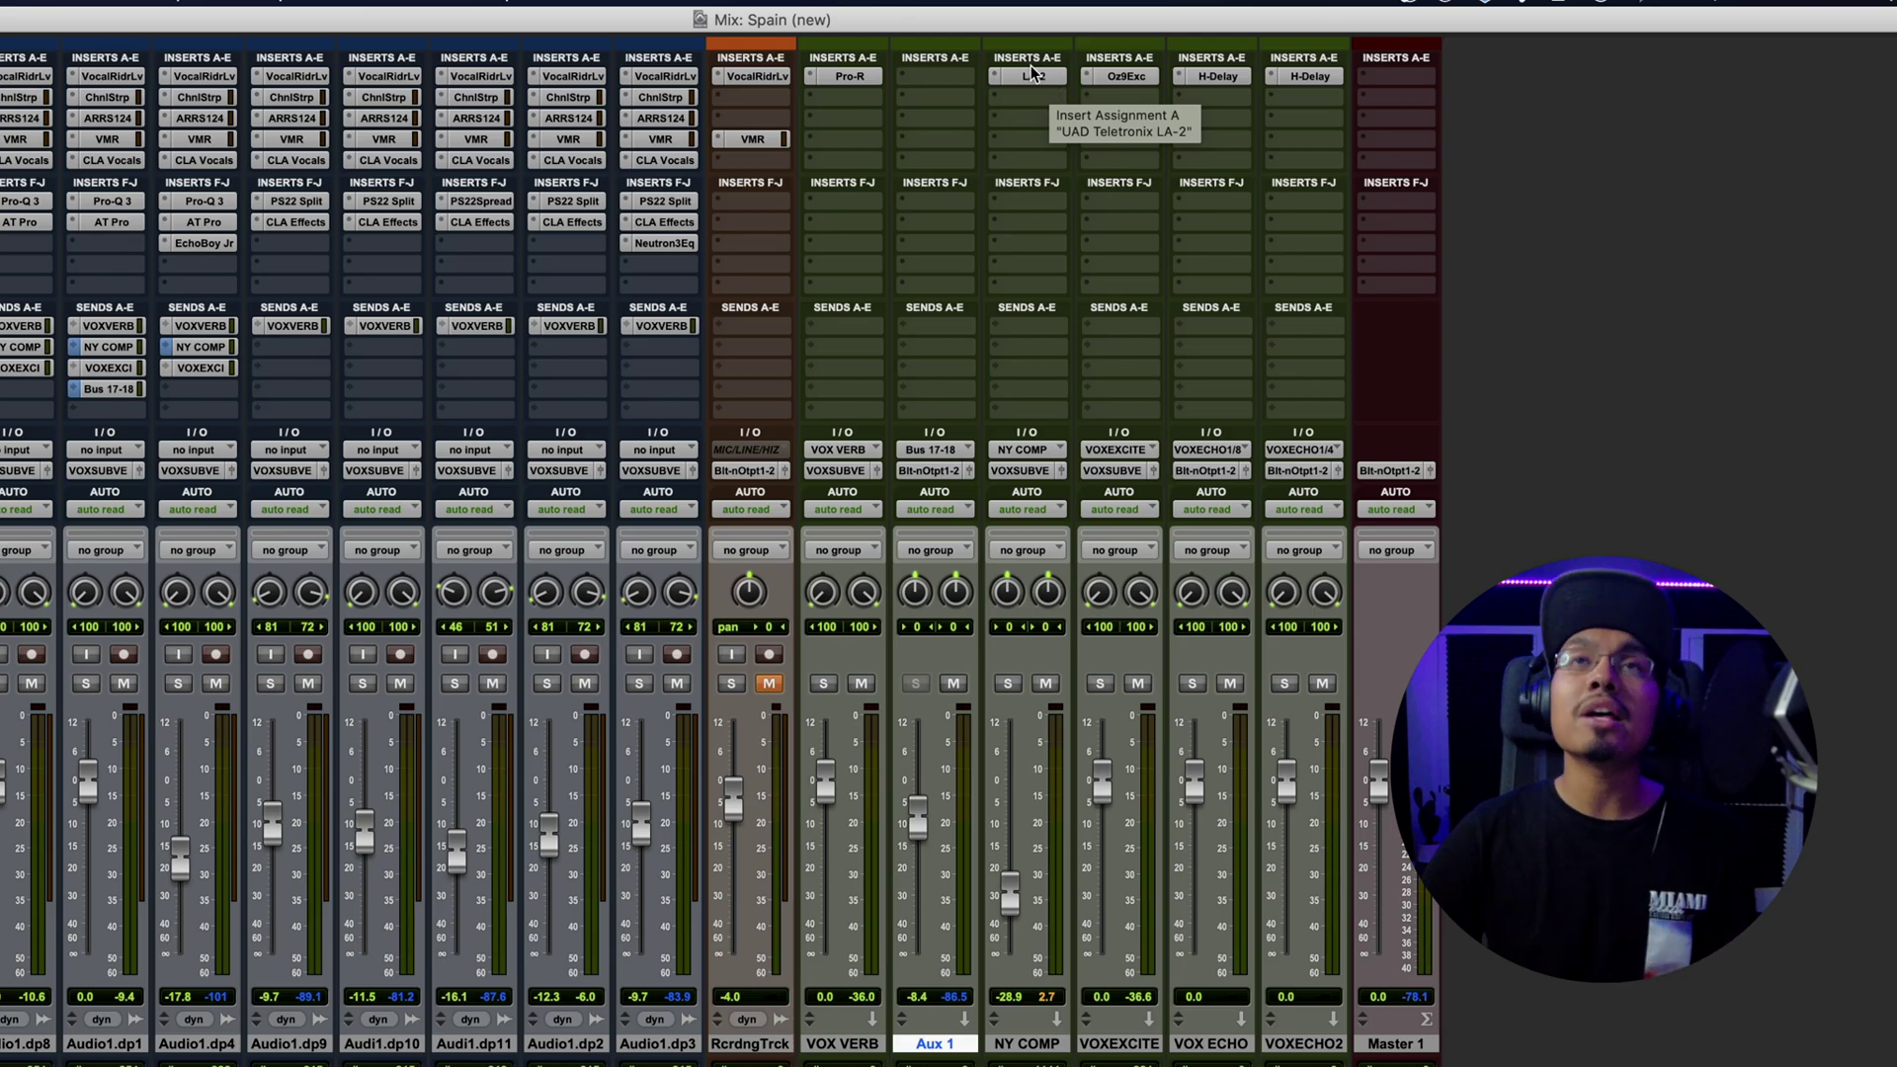
Insert a stereo Avid Dyn3 Compressor/Limiter on Aux 1's first insert slot.
left_click(910, 76)
mouse_move(1008, 69)
mouse_move(1136, 89)
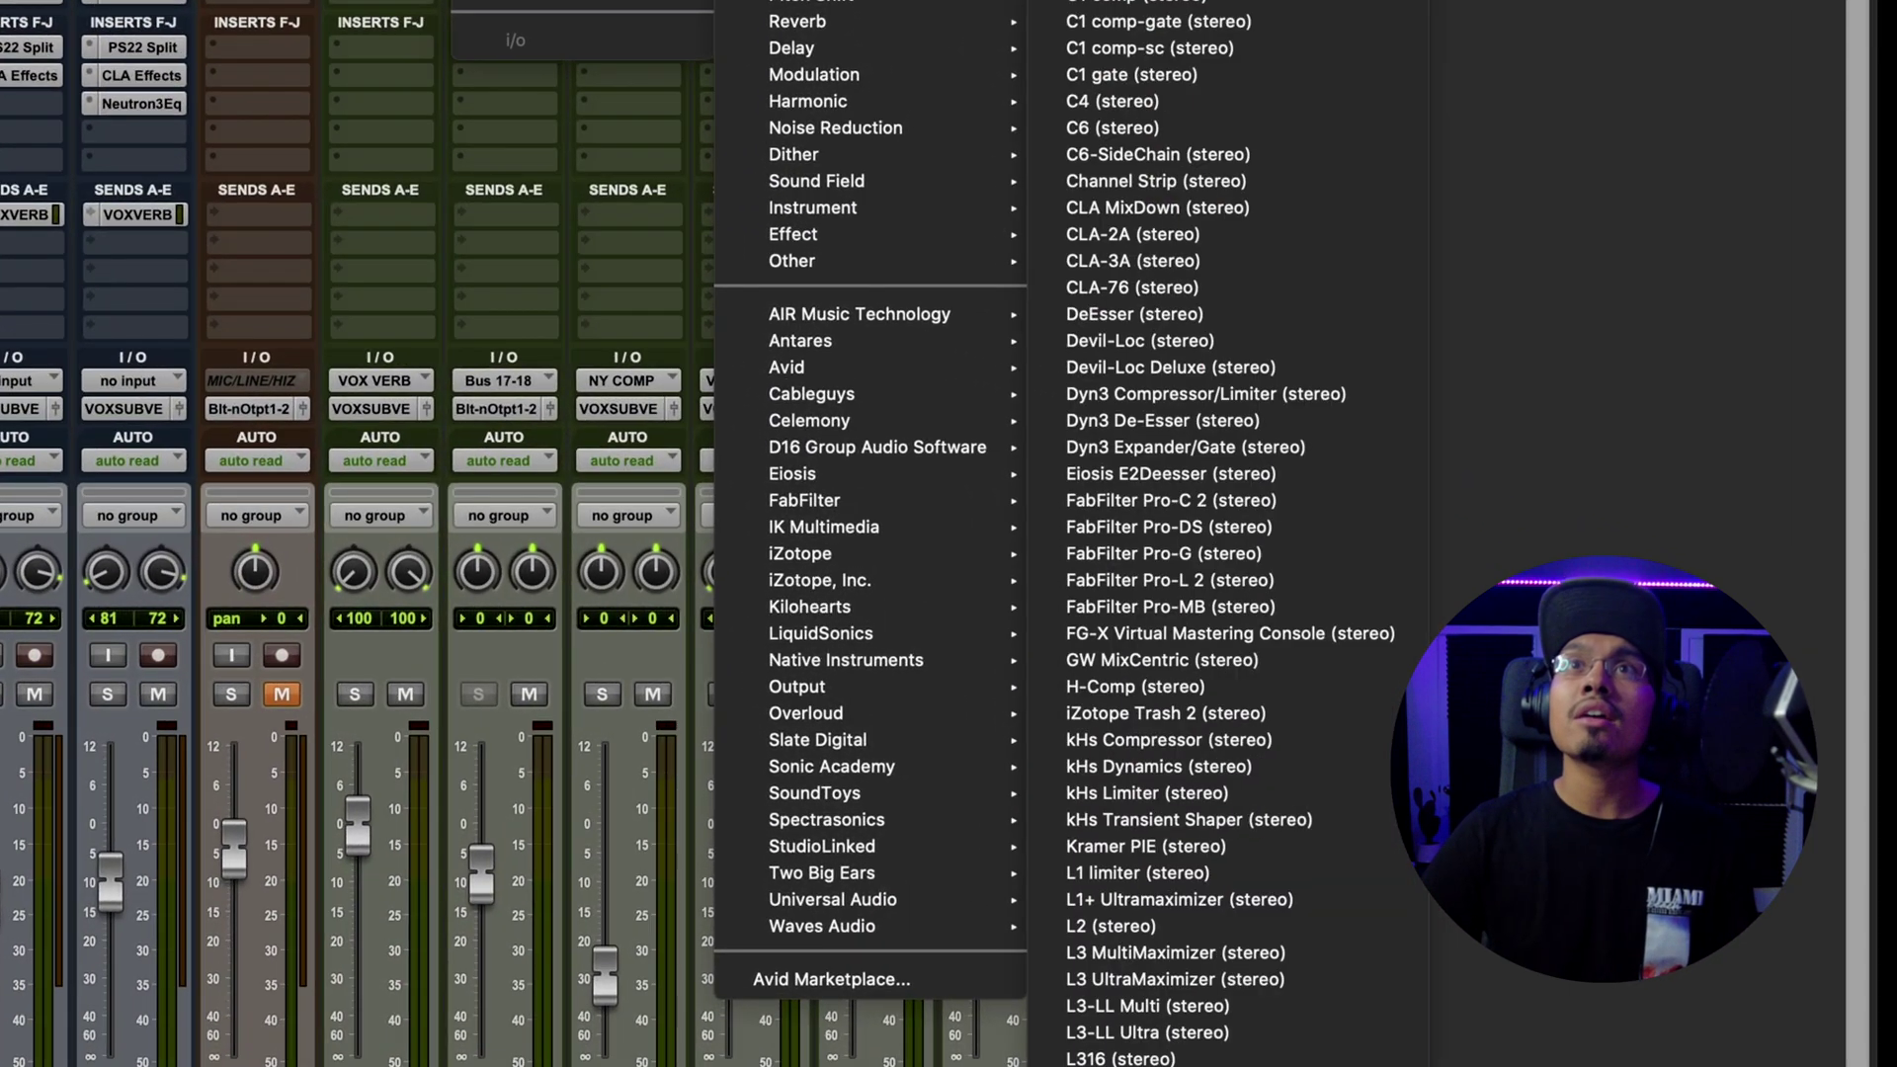
mouse_move(845, 371)
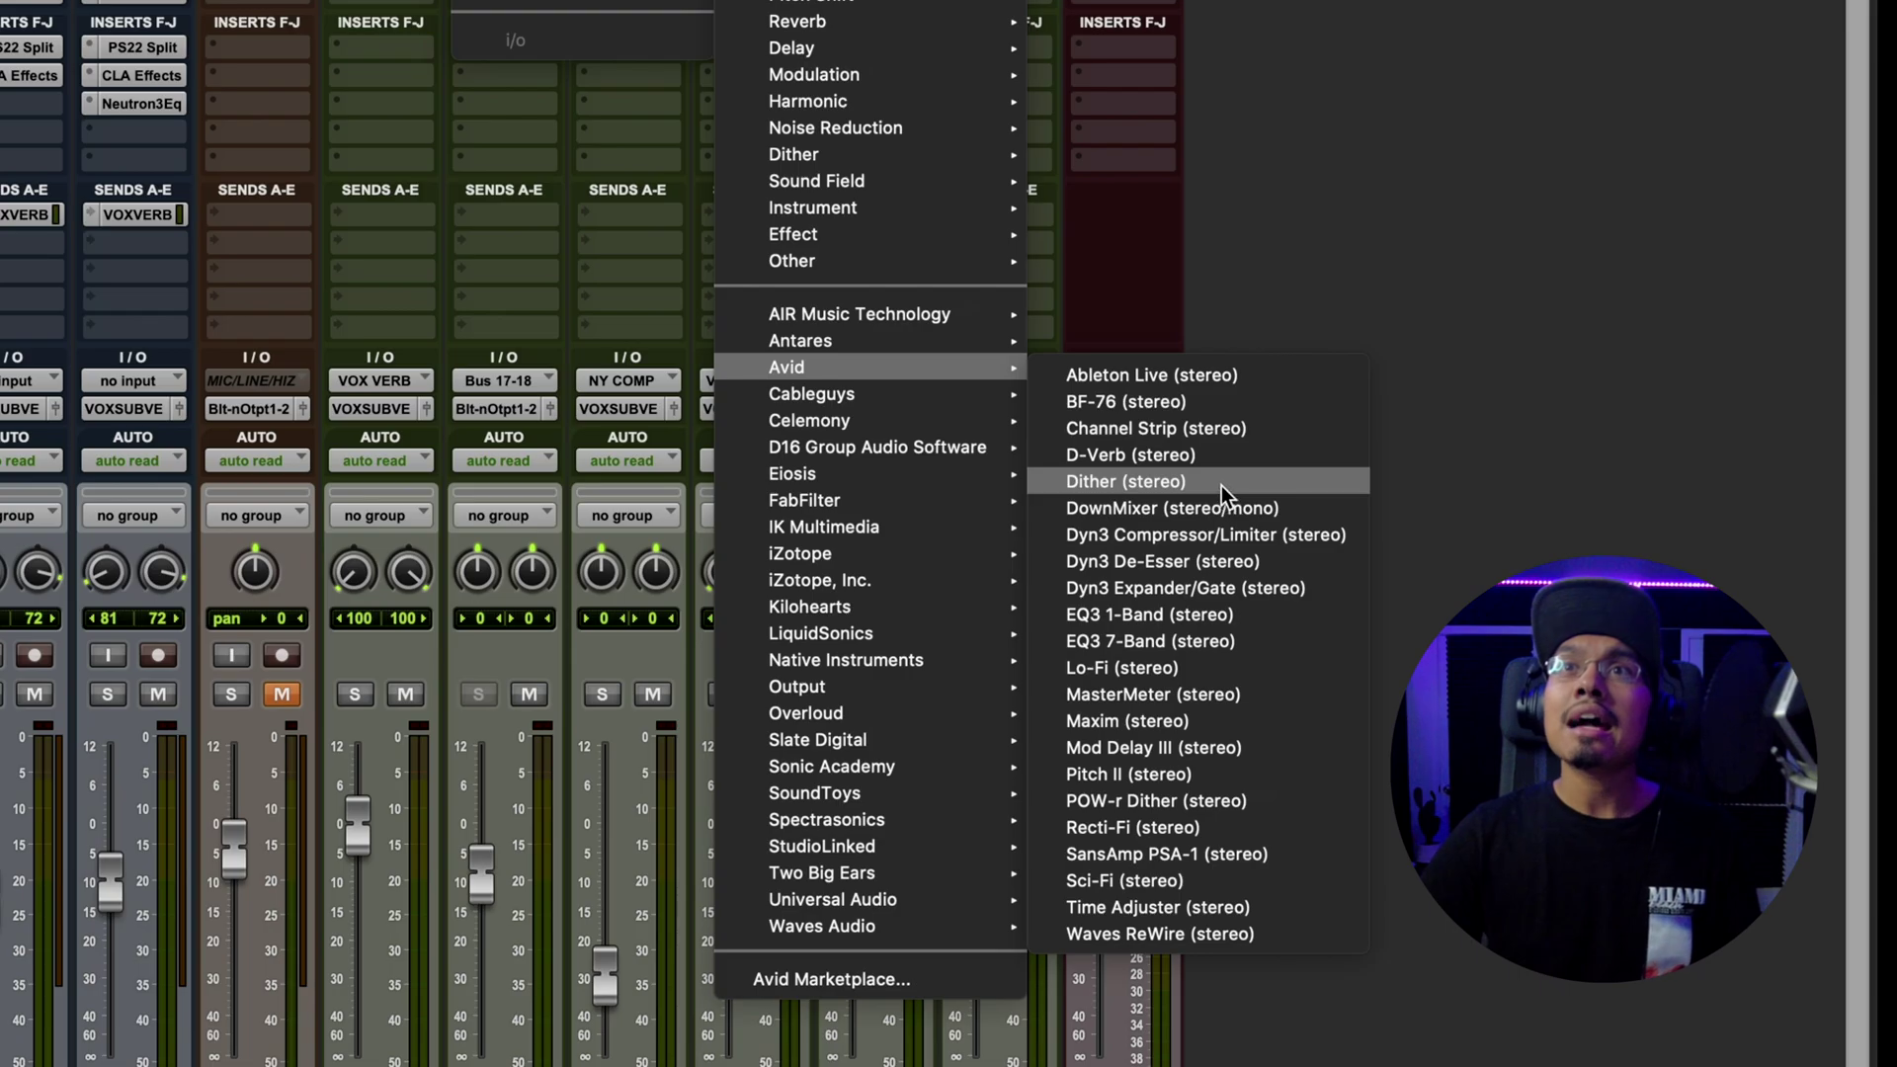
left_click(1252, 534)
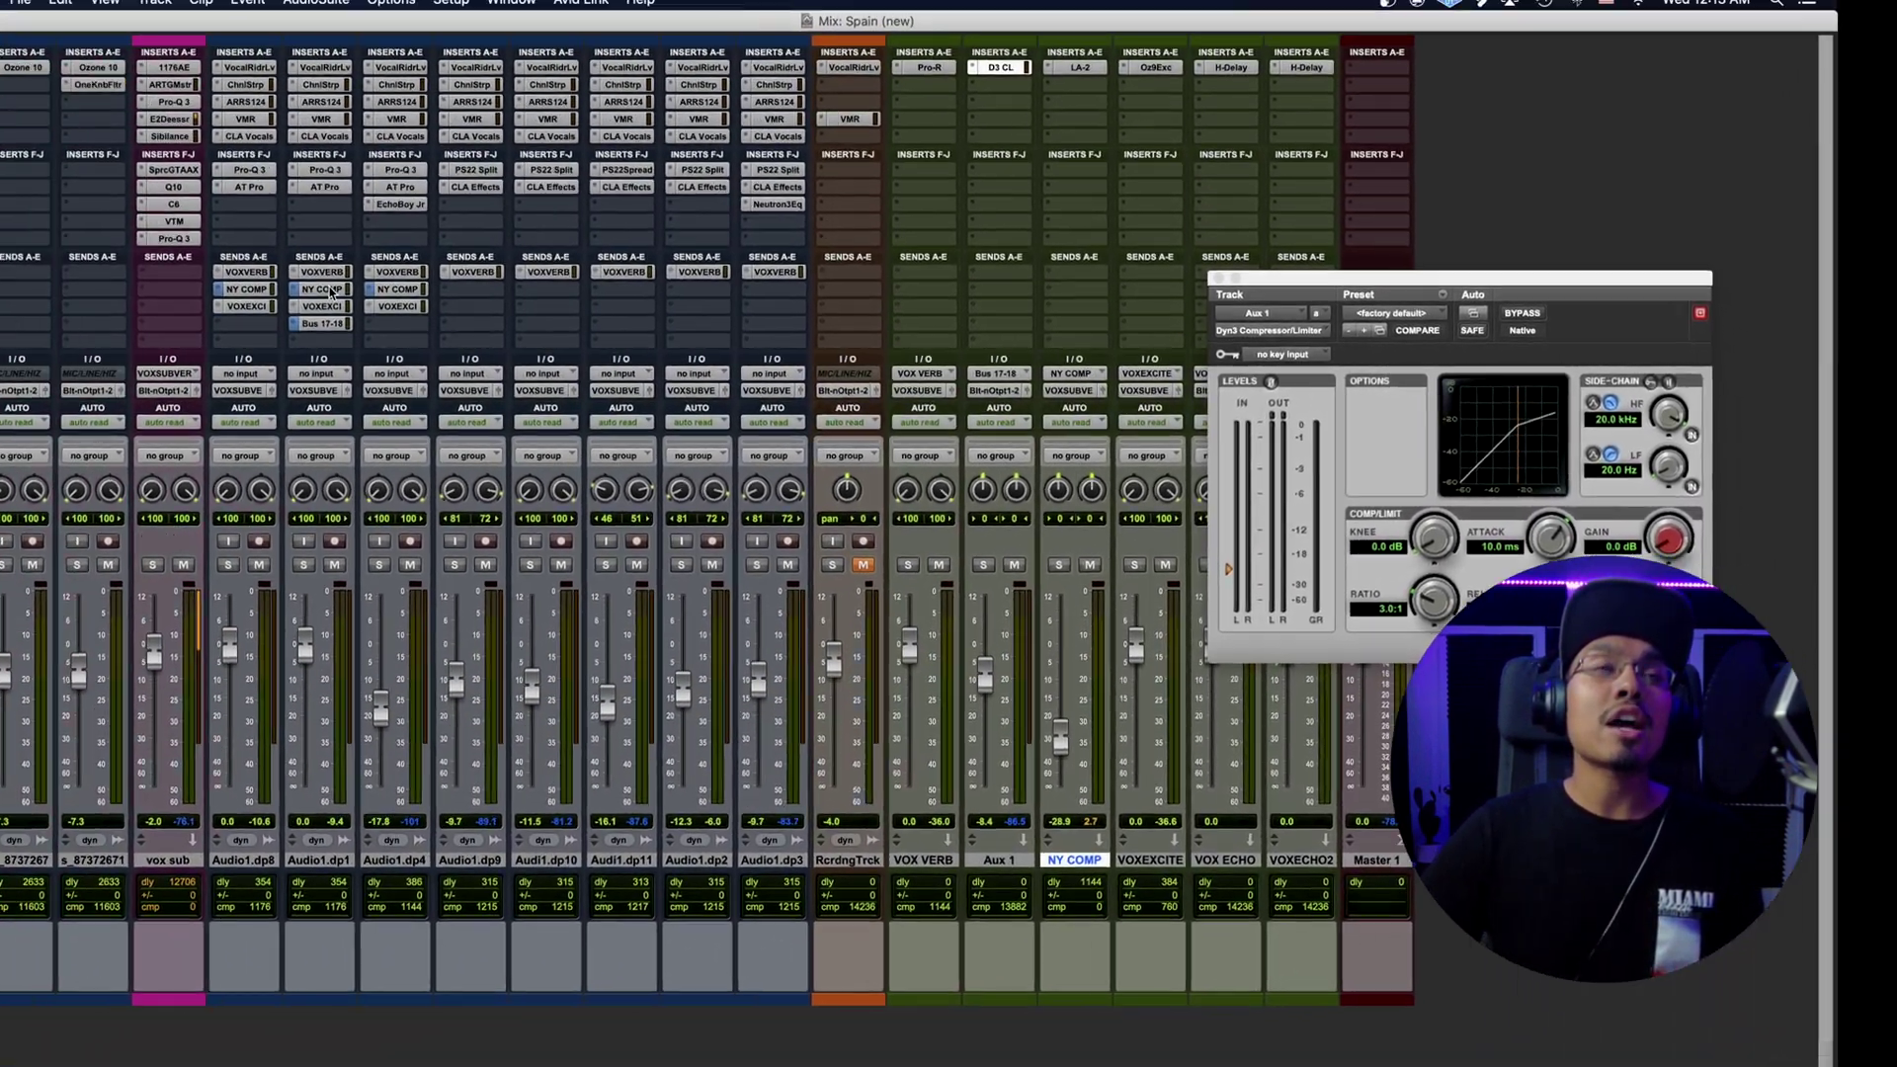
Confirm the NY COMP send is pre-fader and set the Dyn3 makeup gain to 6.5 dB.
right_click(331, 291)
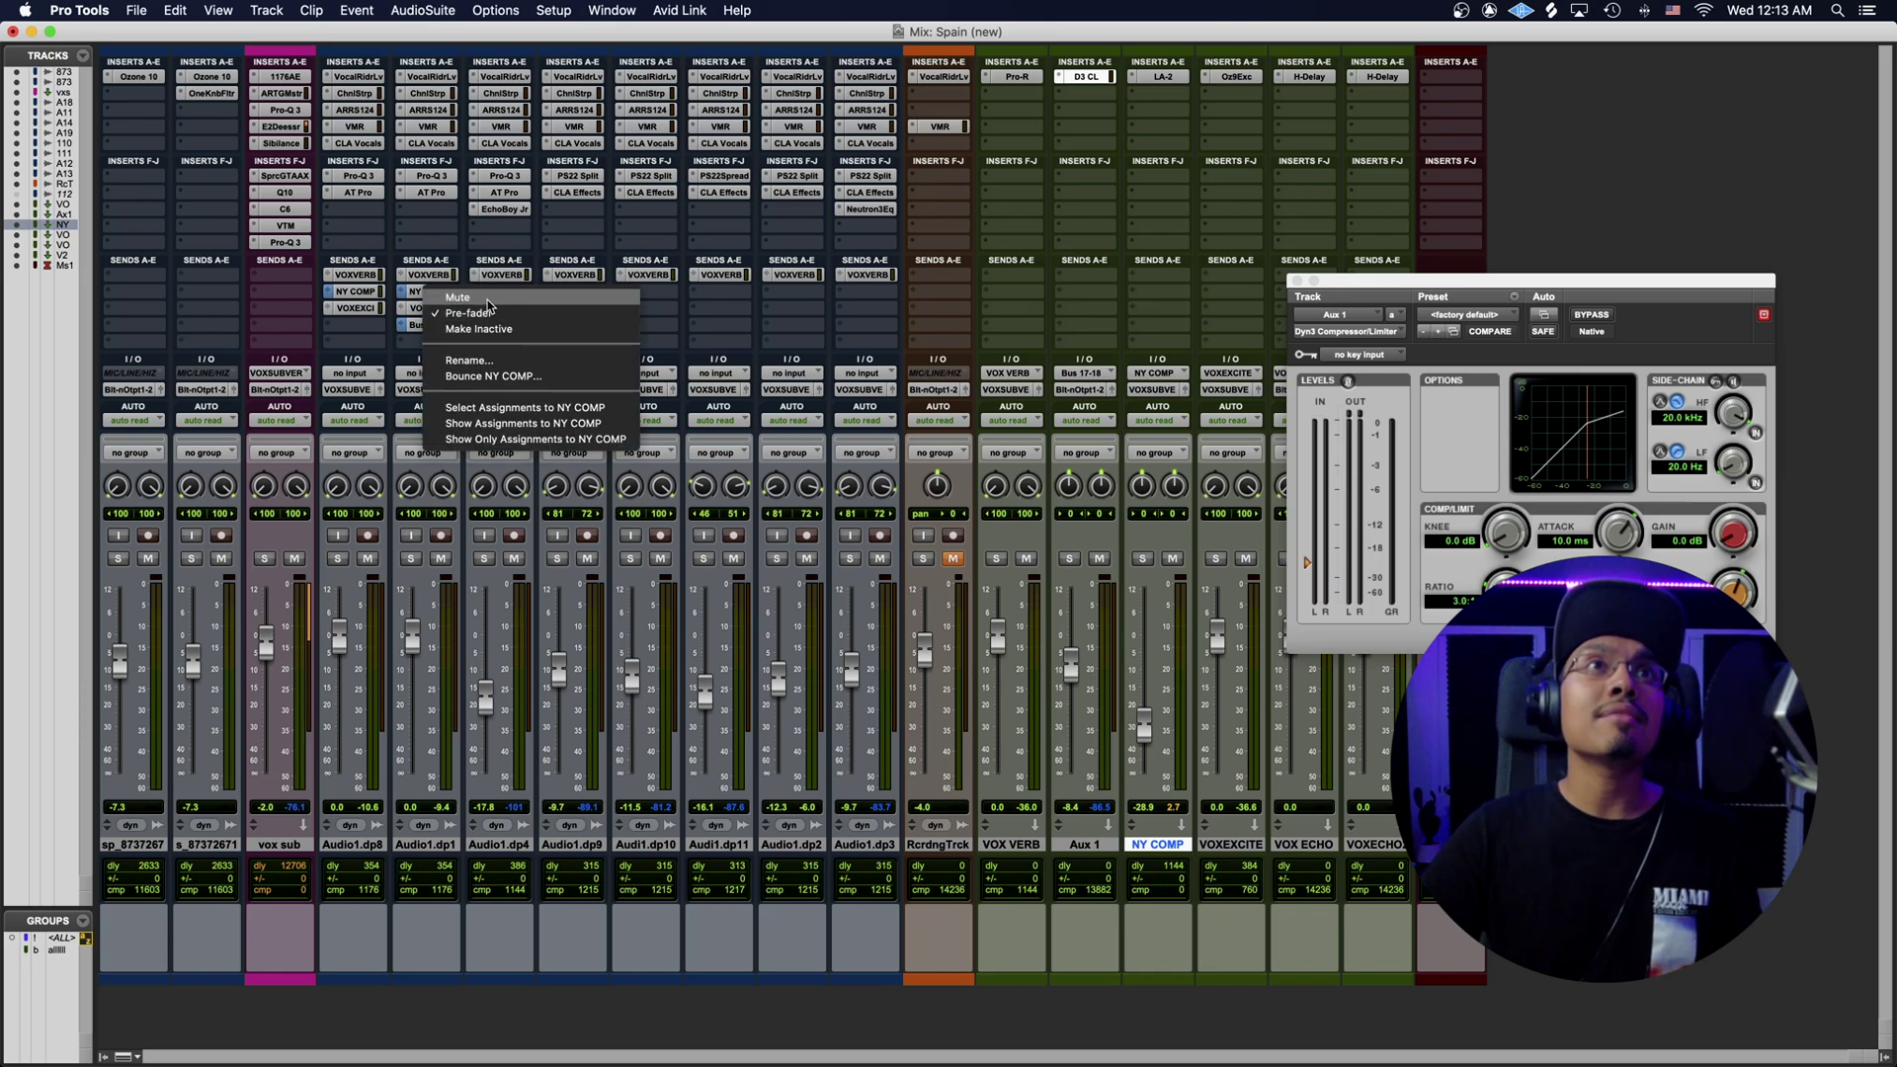
left_click(497, 330)
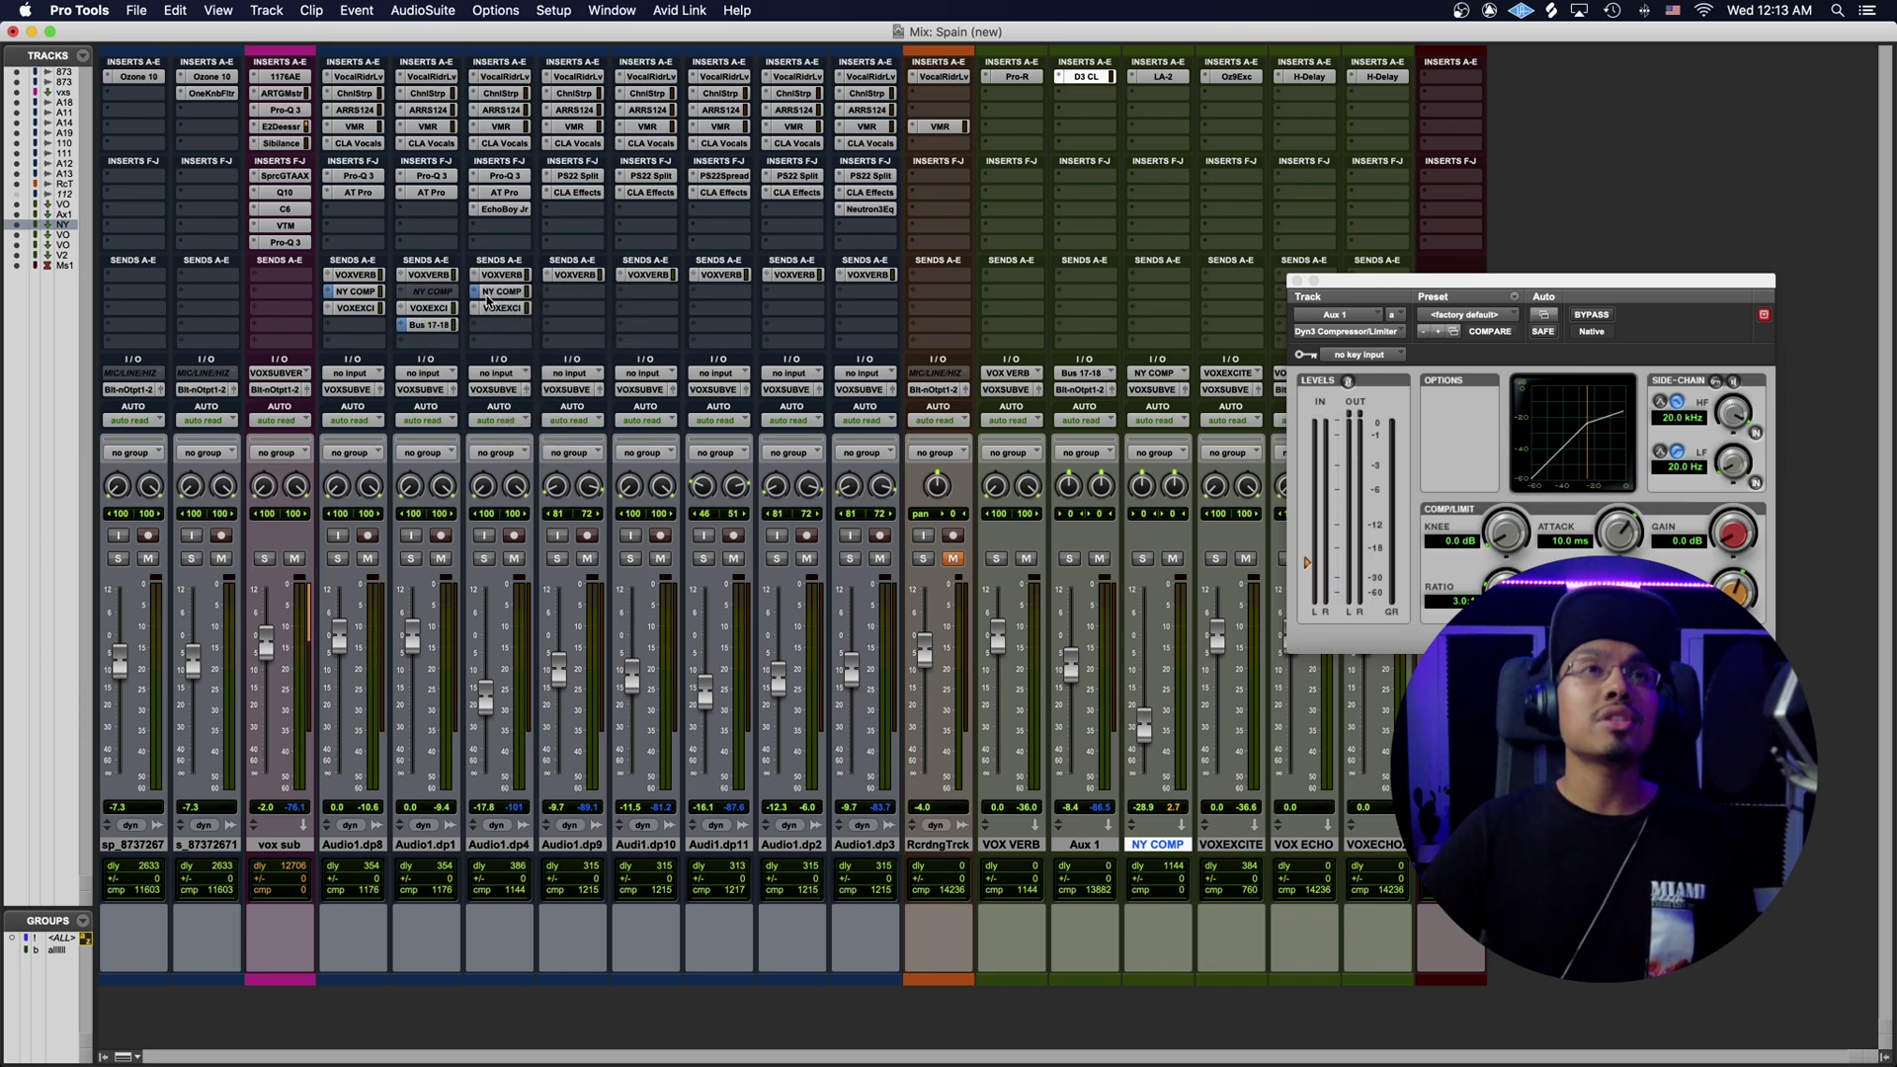
left_click_drag(1414, 284, 649, 190)
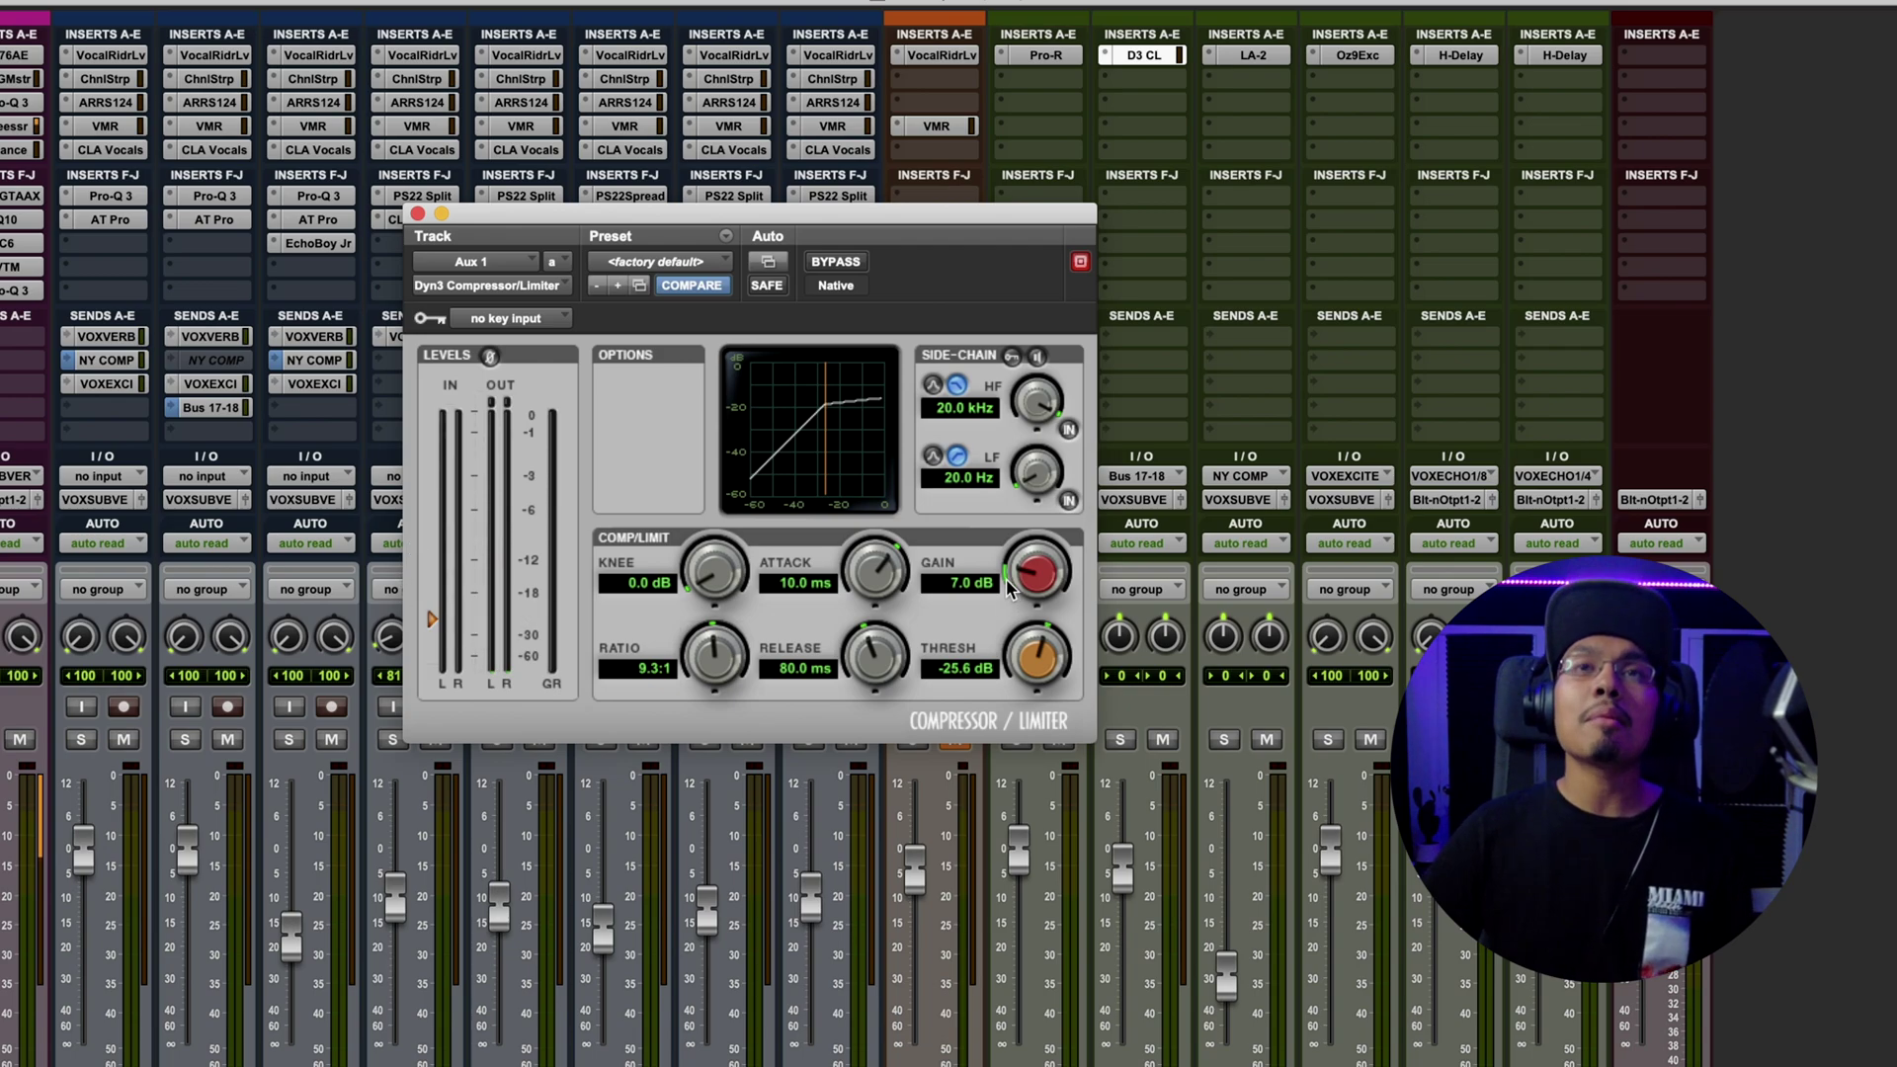
left_click_drag(1006, 578, 1037, 583)
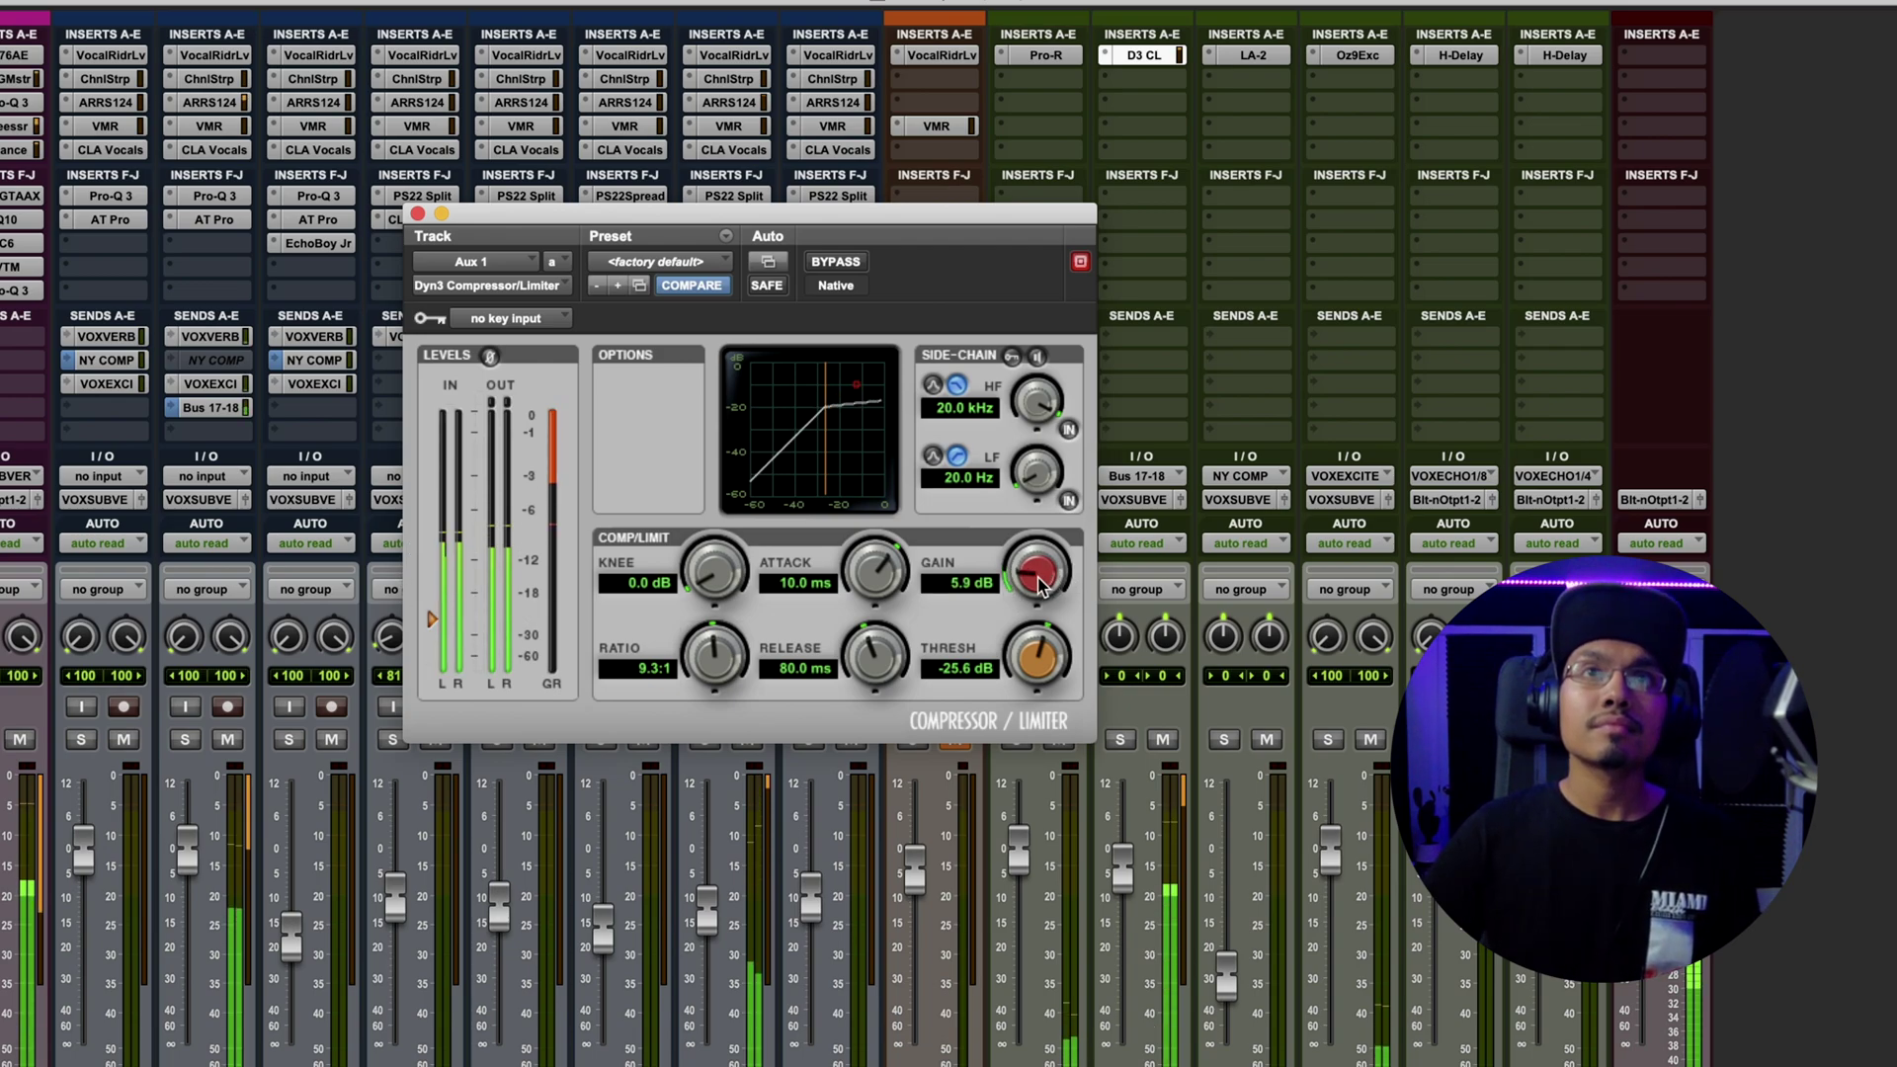
scroll(1037, 582, "up", 2)
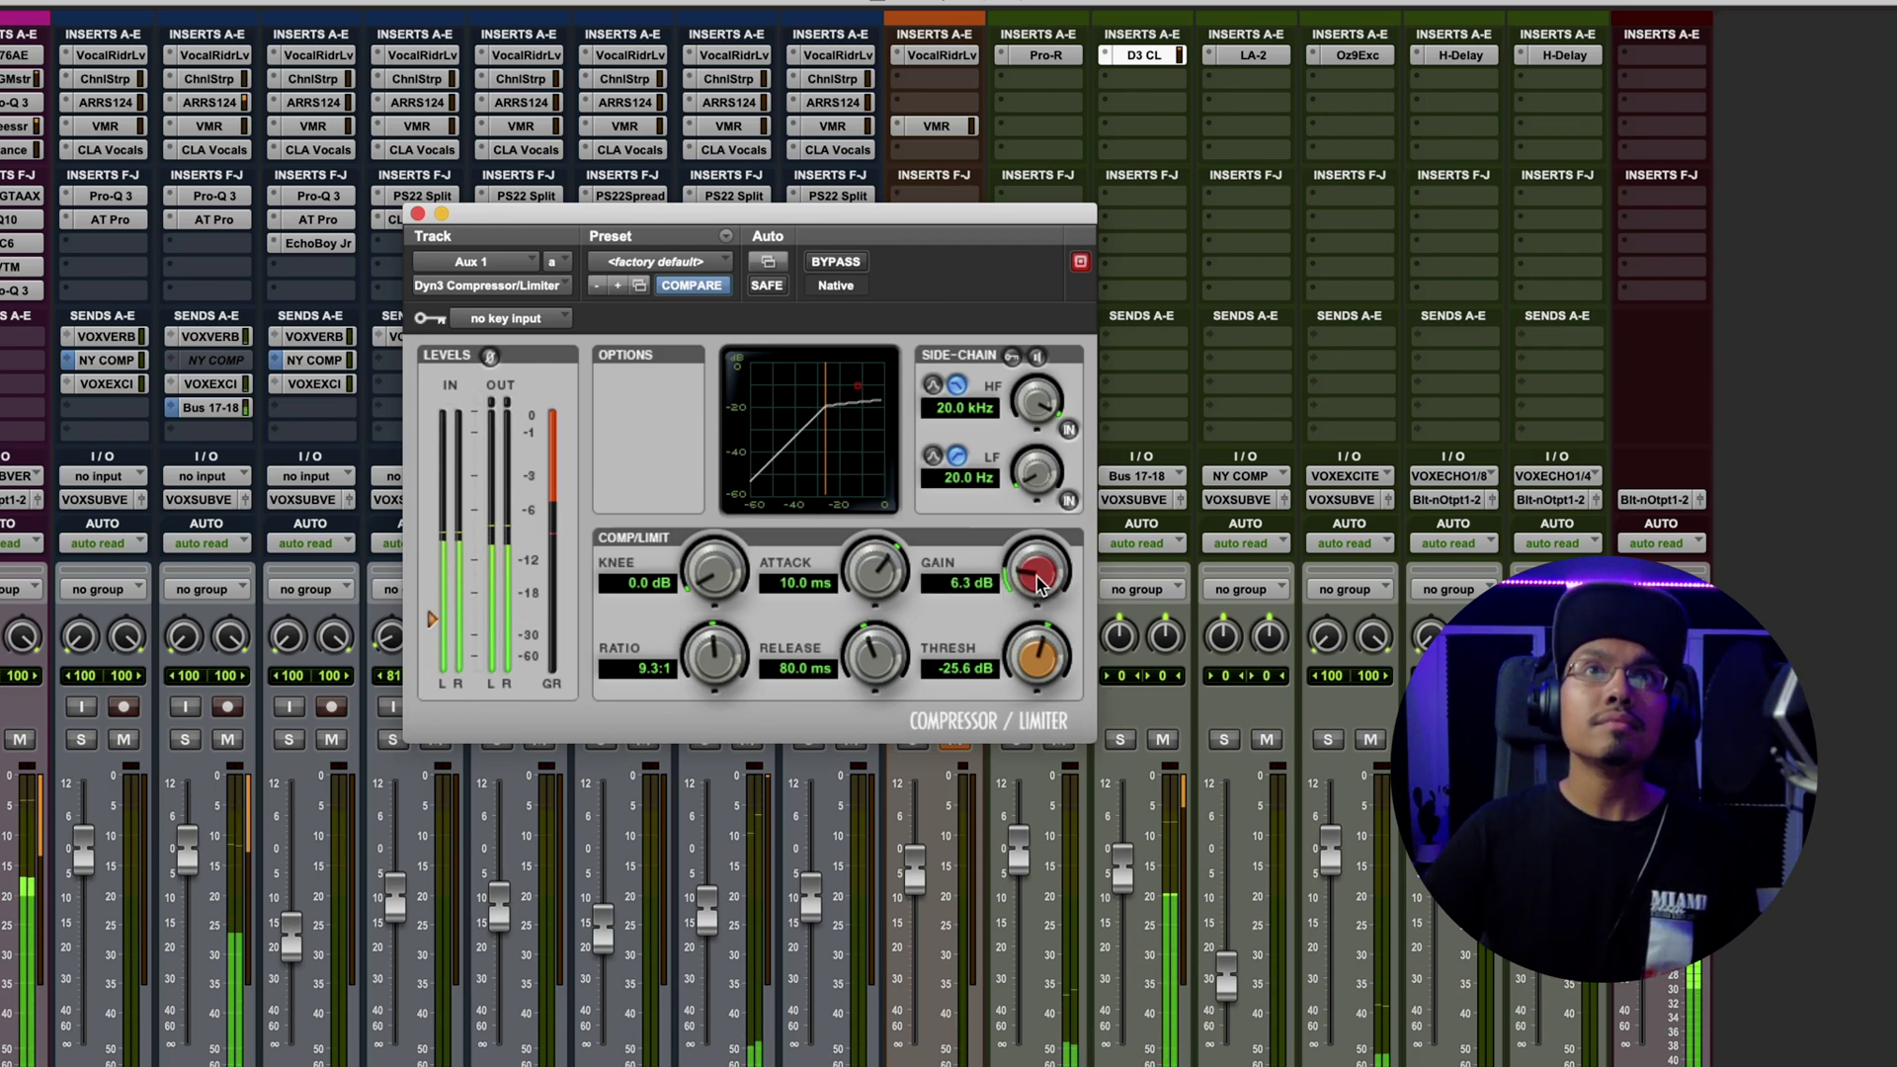
left_click_drag(1037, 581, 1042, 583)
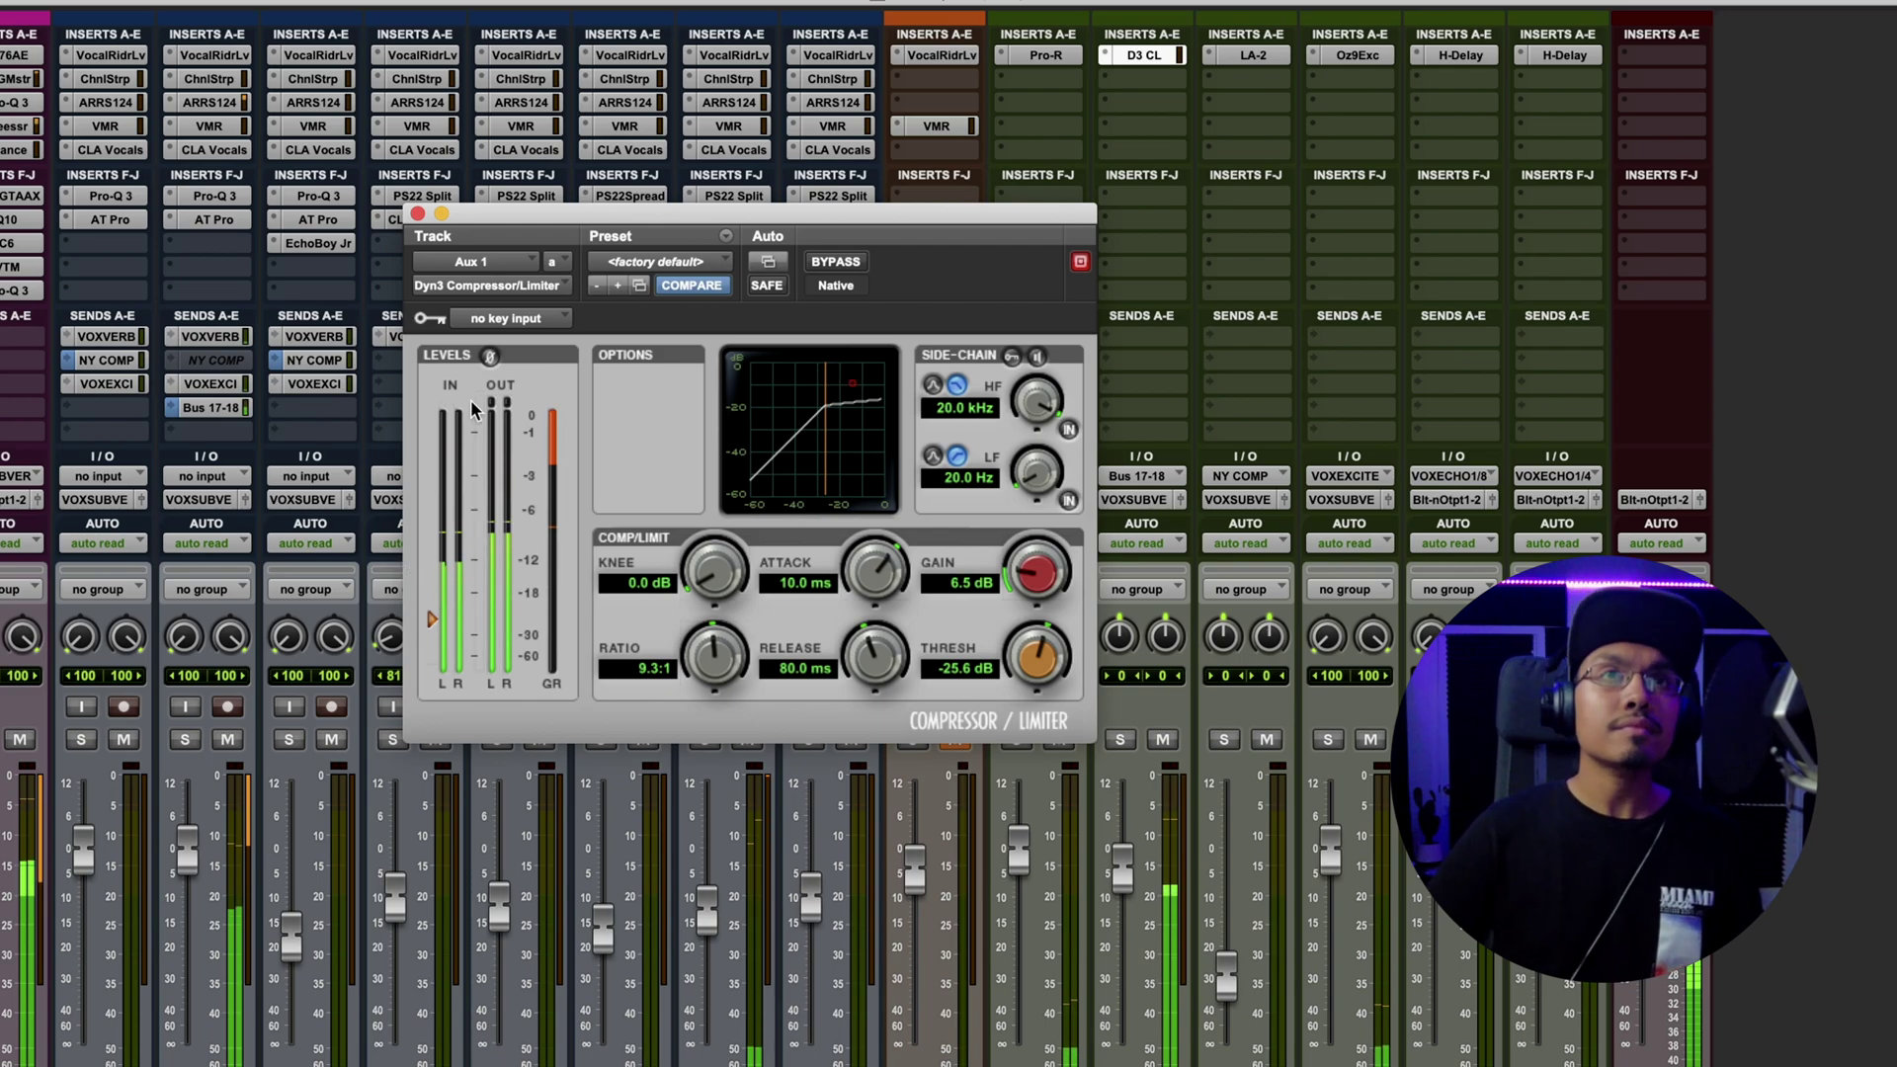
left_click(418, 214)
Check the vocal's Bus 17-18 send, then blend Aux 1 down to about -30 dB and back up.
left_click(236, 415)
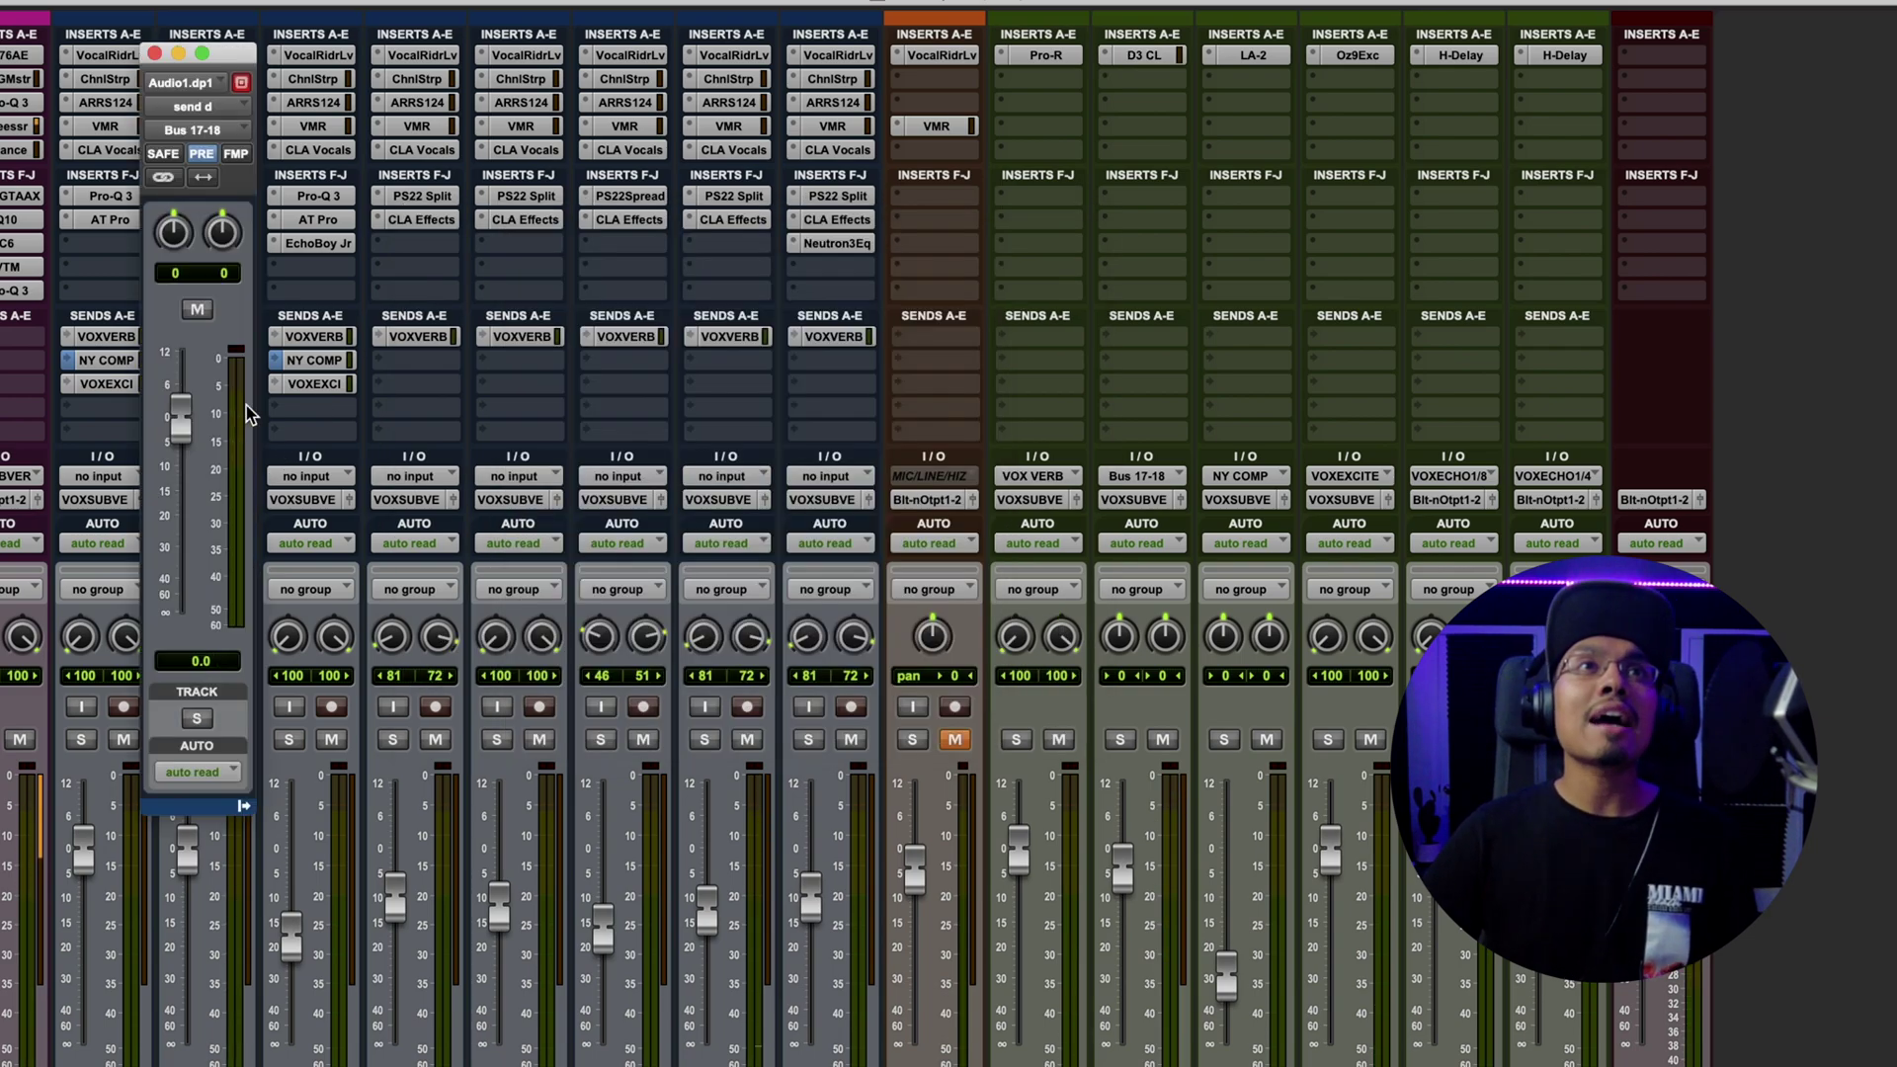
left_click(153, 55)
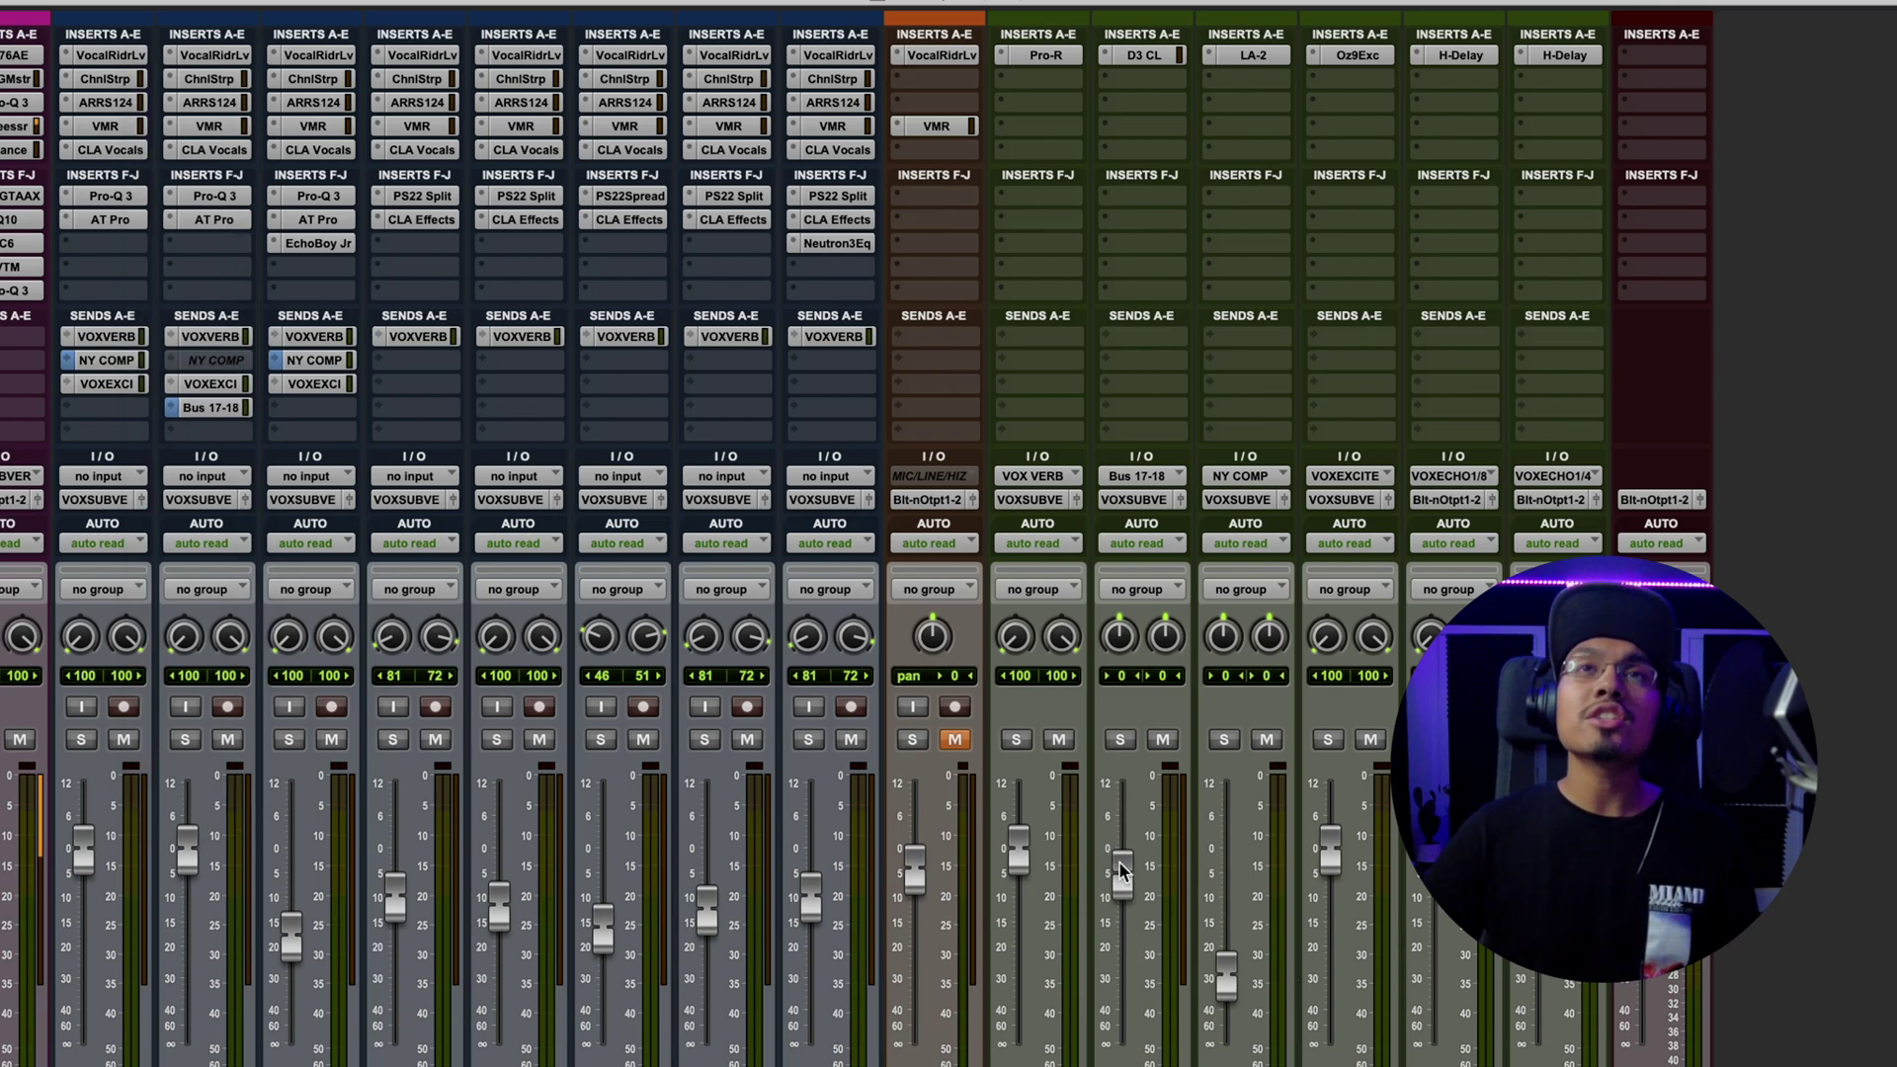
left_click_drag(1123, 876, 1124, 939)
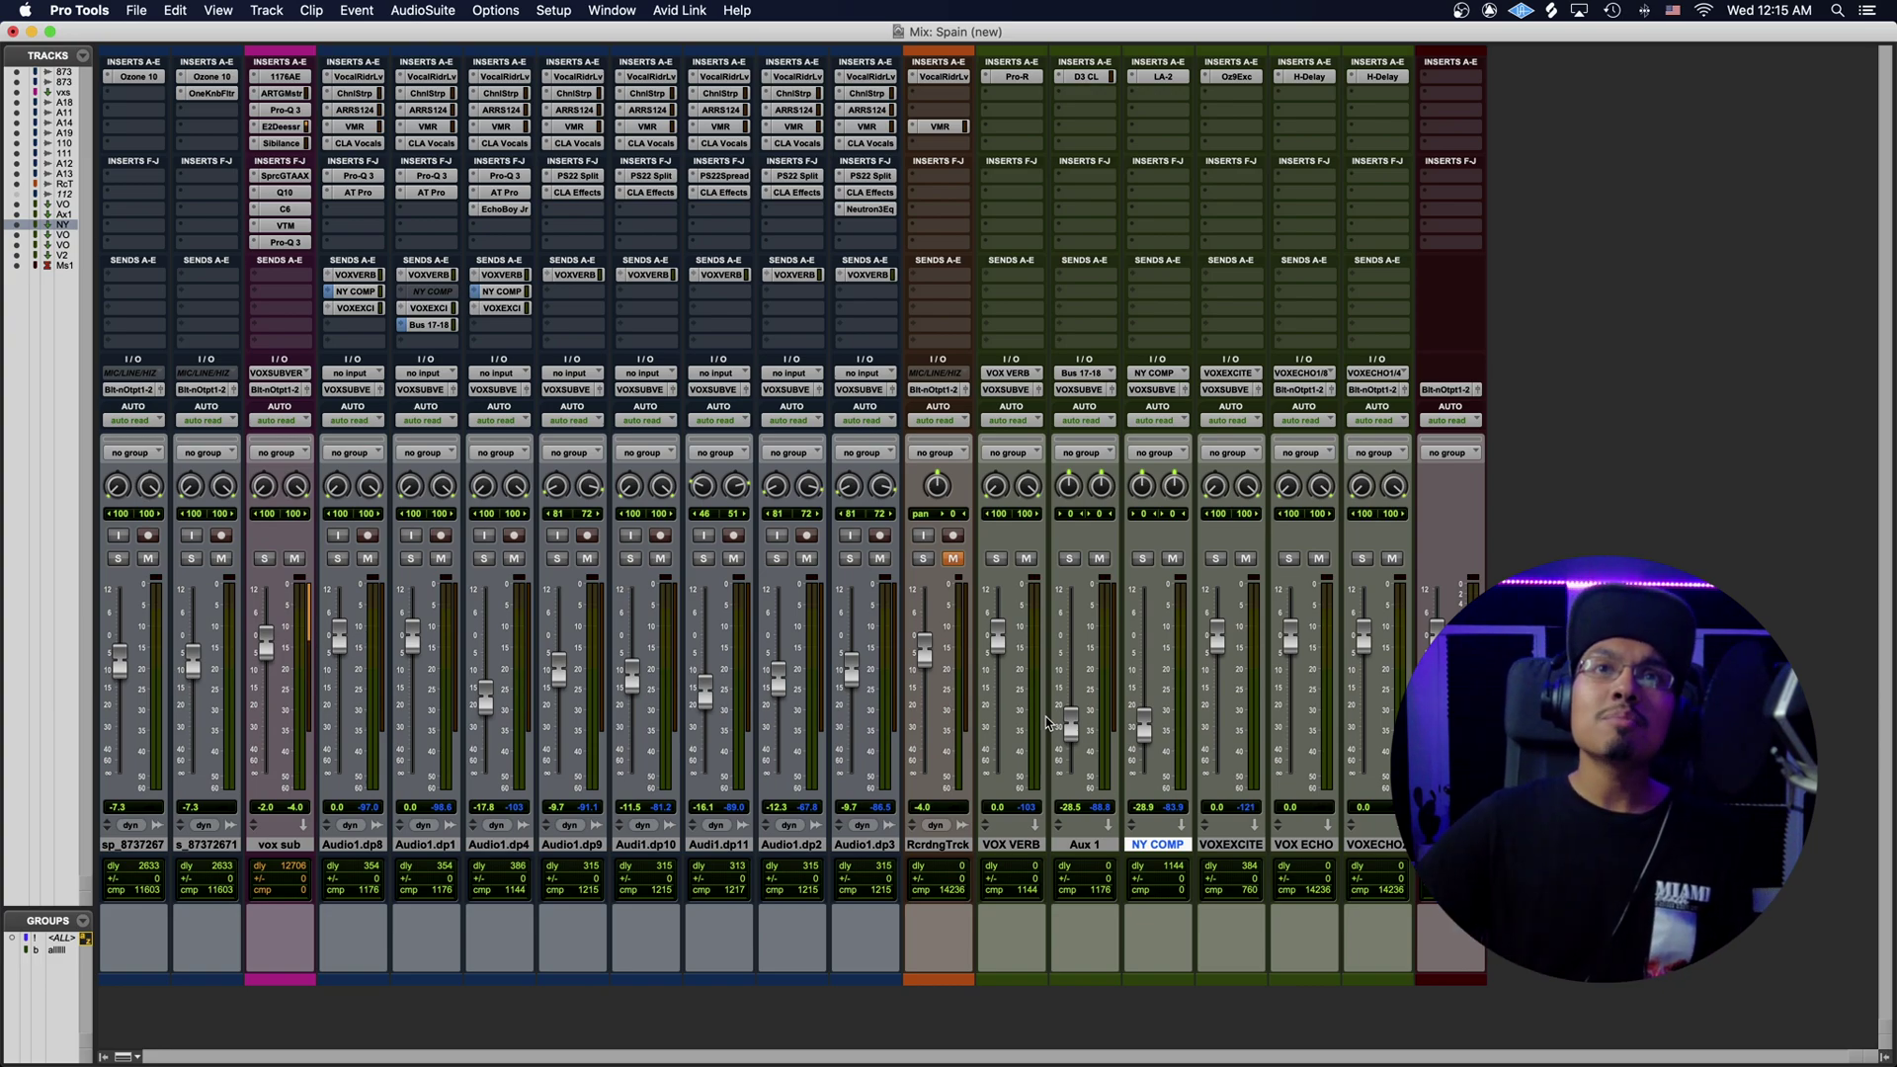
mouse_move(1071, 727)
left_mouse_down()
mouse_move(1067, 687)
mouse_move(1071, 733)
left_mouse_up()
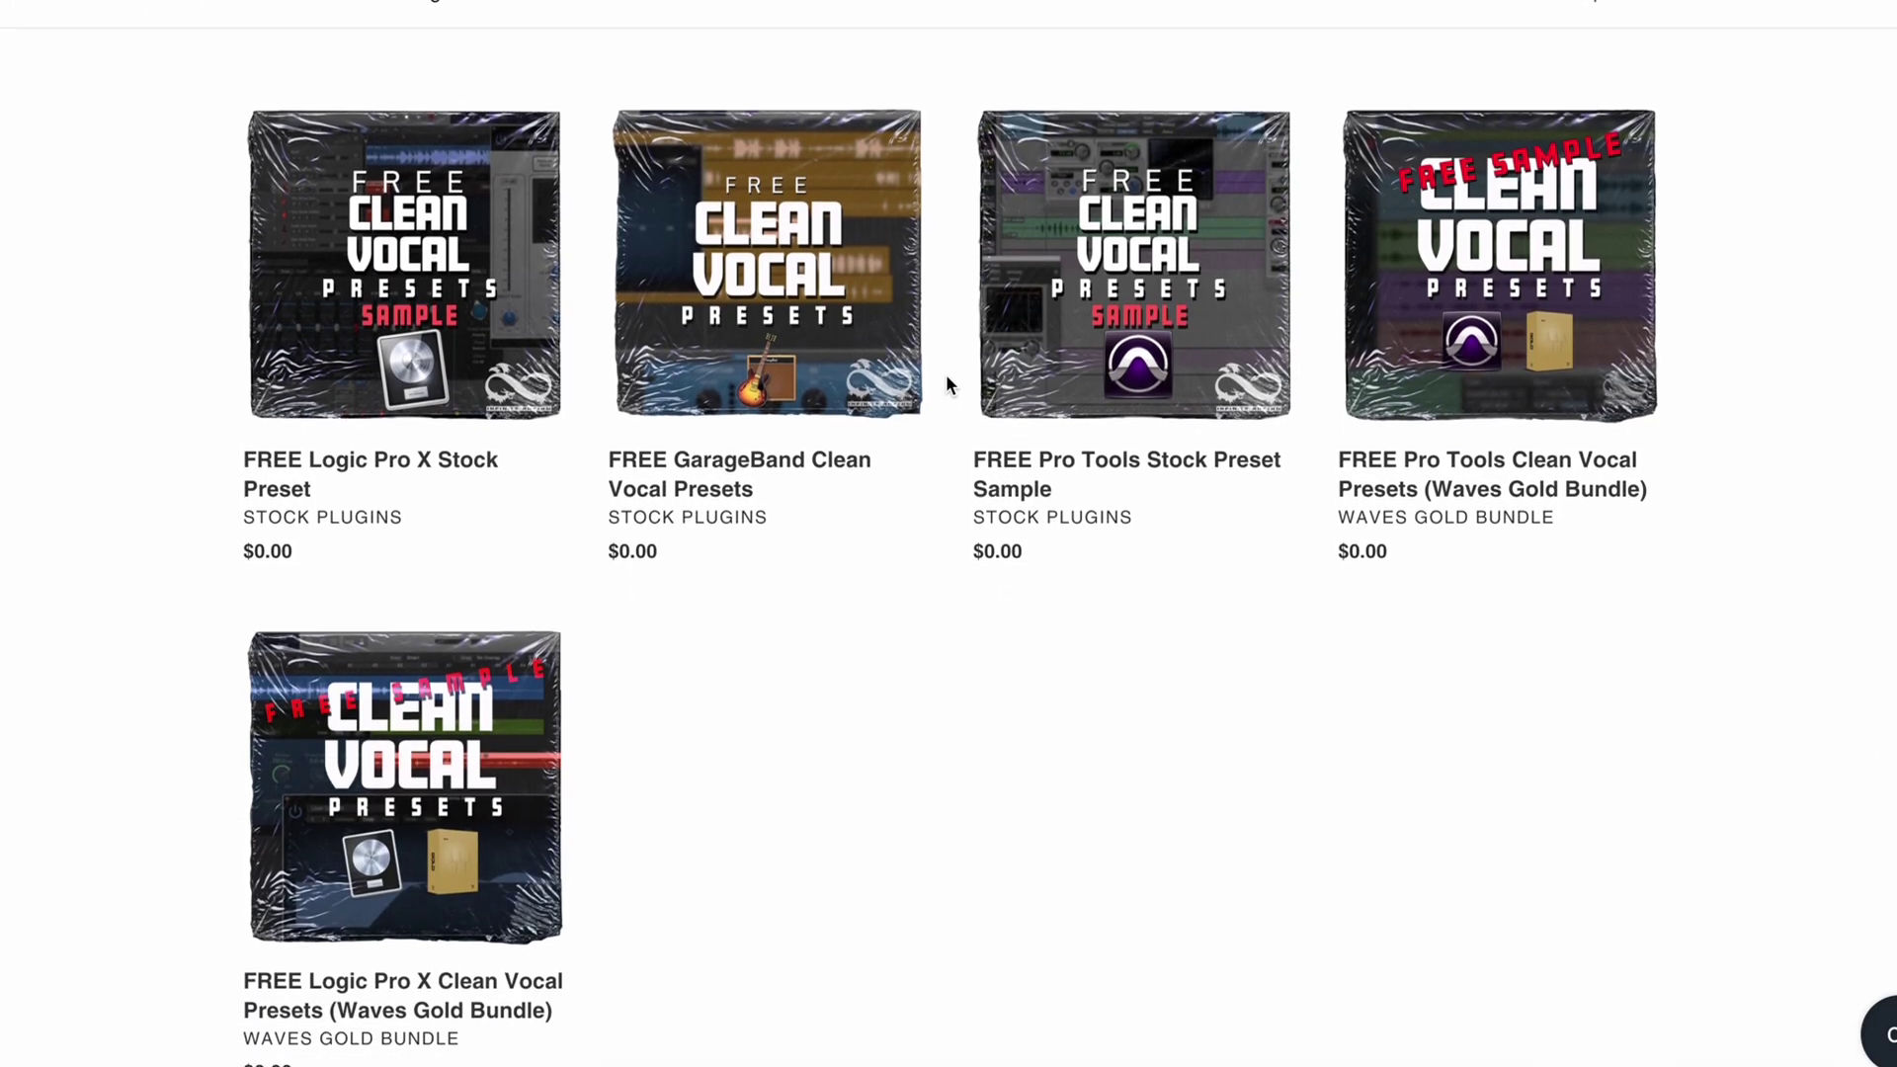
Scroll the FREE Samples grid and open the FREE Pro Tools Stock Preset Sample product.
scroll(945, 383, "up", 2)
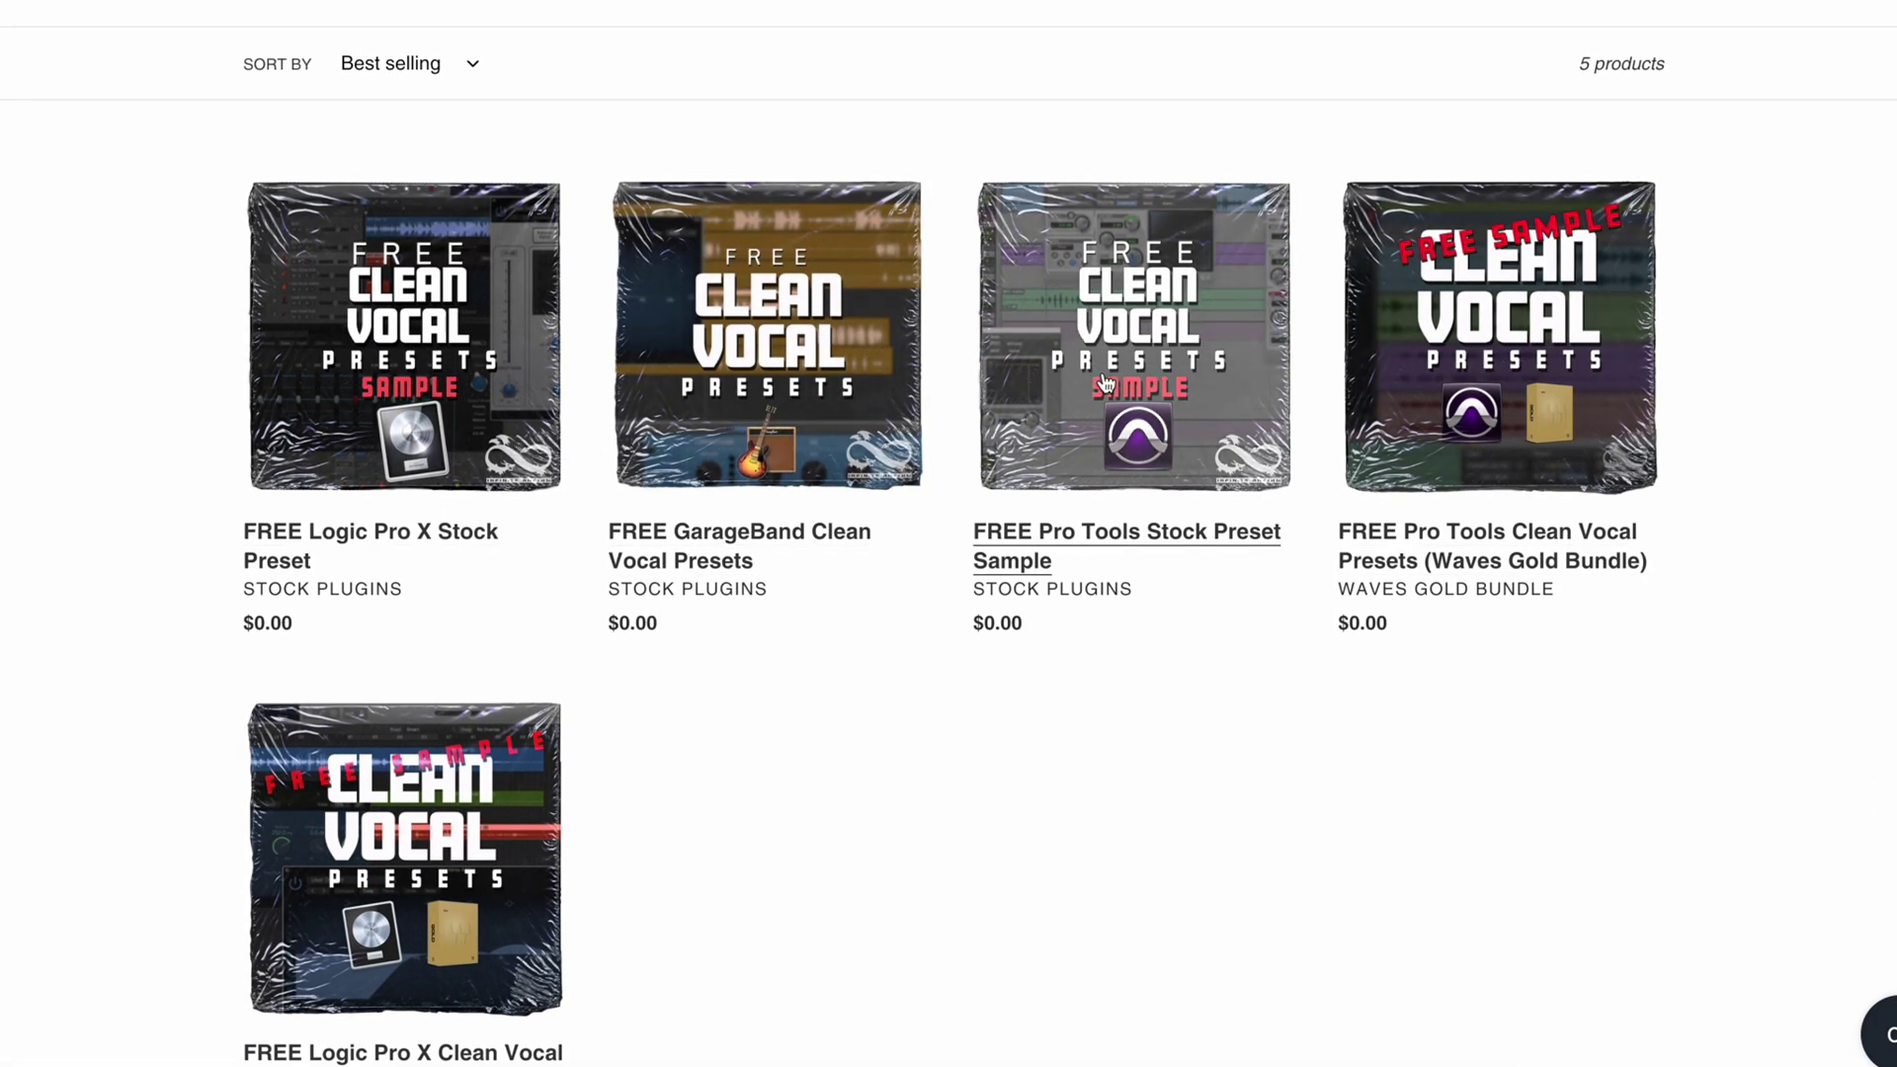
left_click(1117, 421)
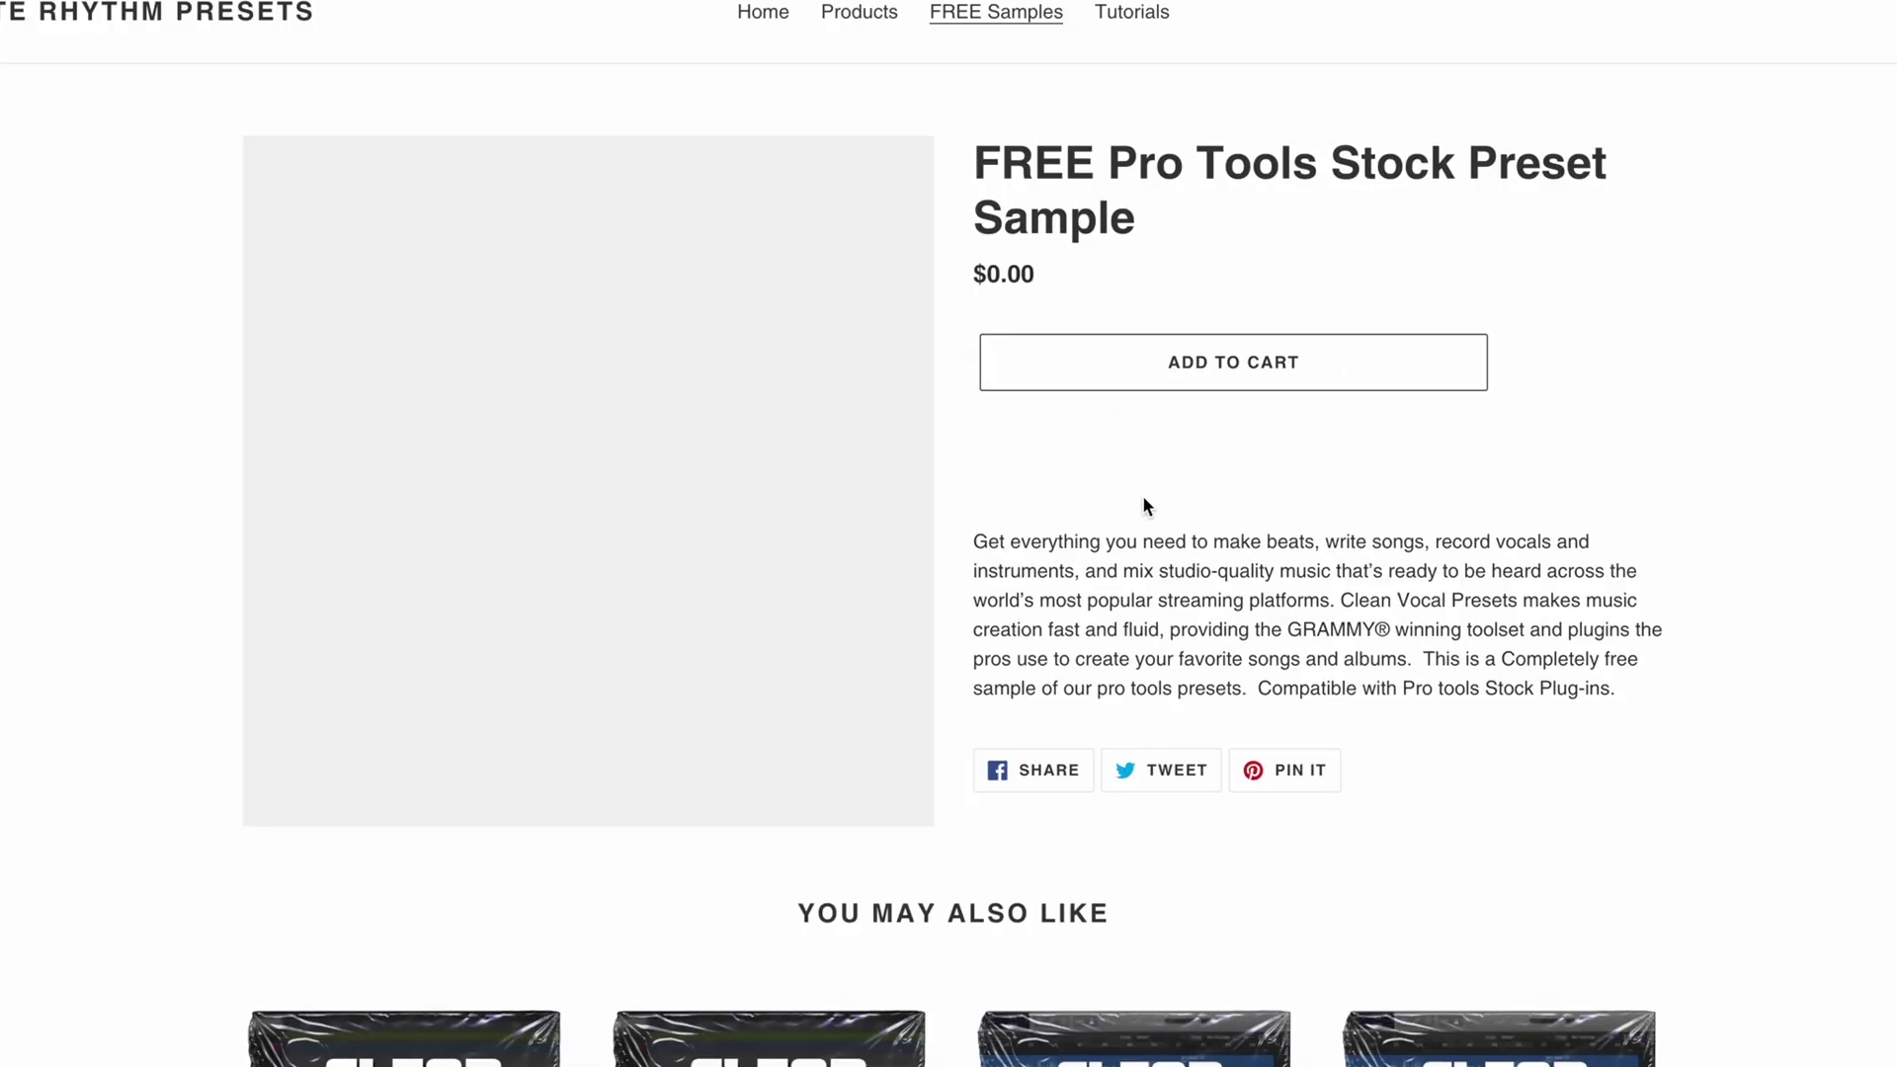